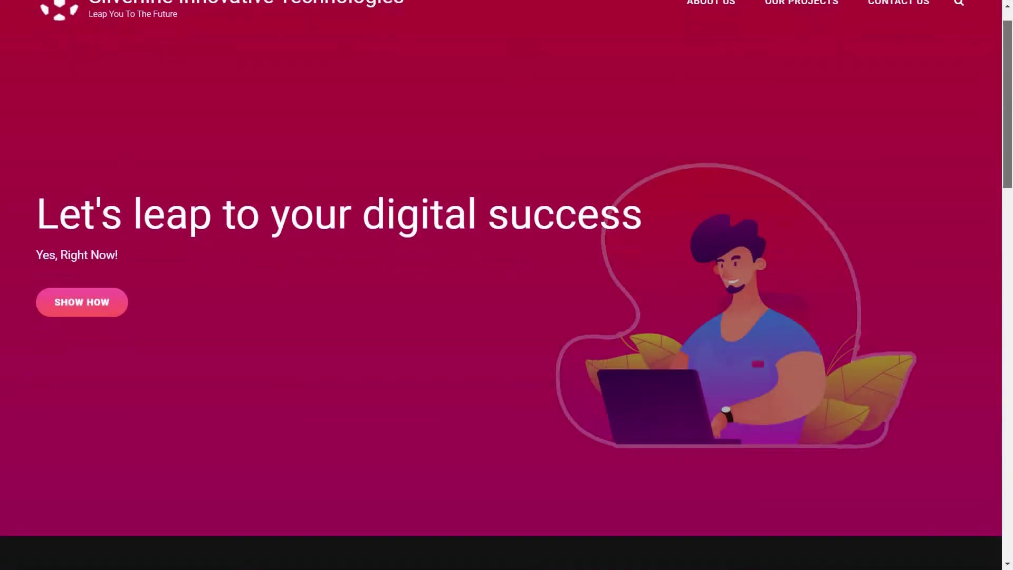
Look through the company homepage and its services overview, from custom software solutions to search engine optimization.
{"action": "scroll", "coordinate": [501, 285], "scroll_direction": "down", "scroll_amount": 3}
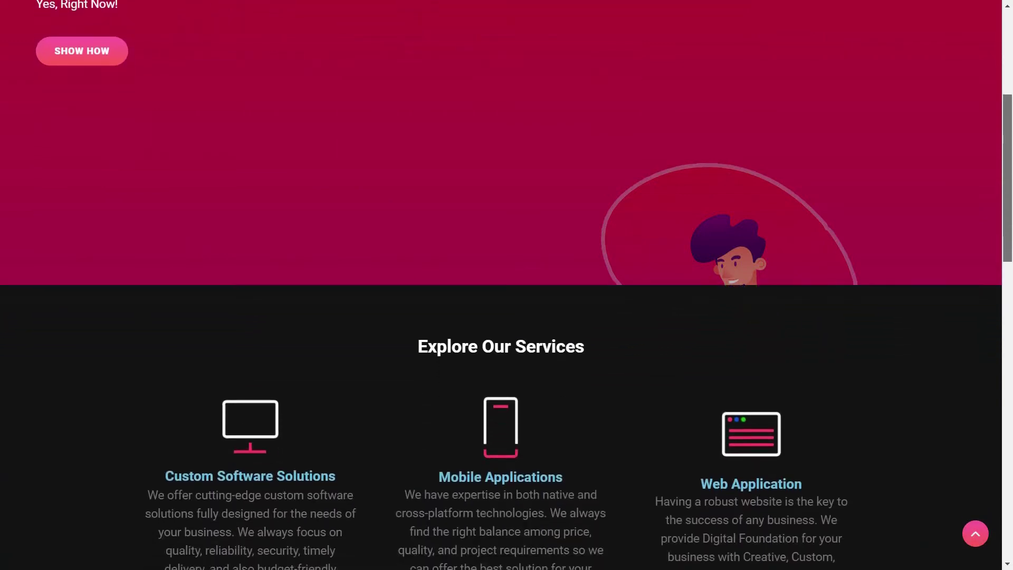
{"action": "scroll", "coordinate": [501, 285], "scroll_direction": "down", "scroll_amount": 4}
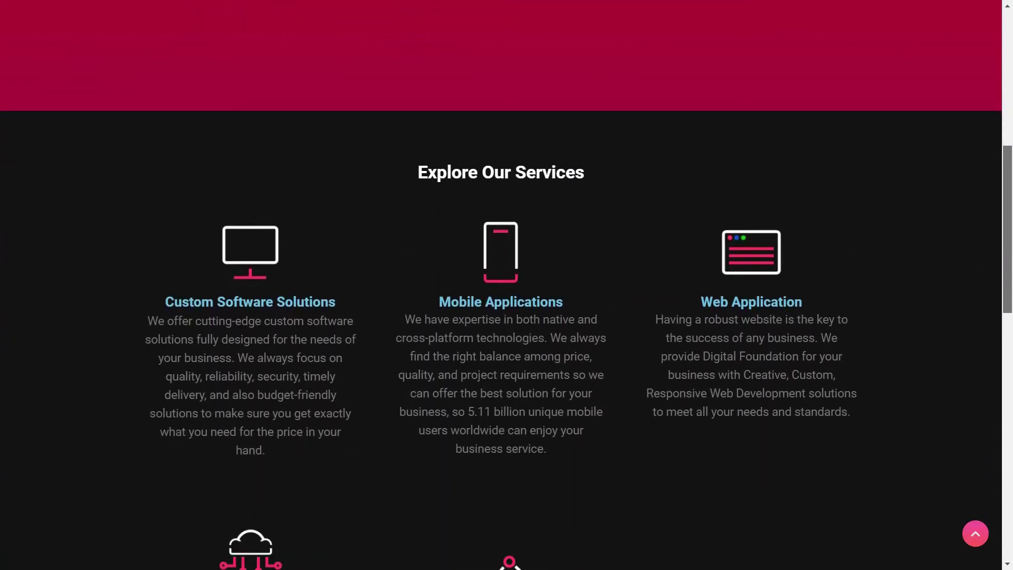
{"action": "scroll", "coordinate": [501, 285], "scroll_direction": "down", "scroll_amount": 3}
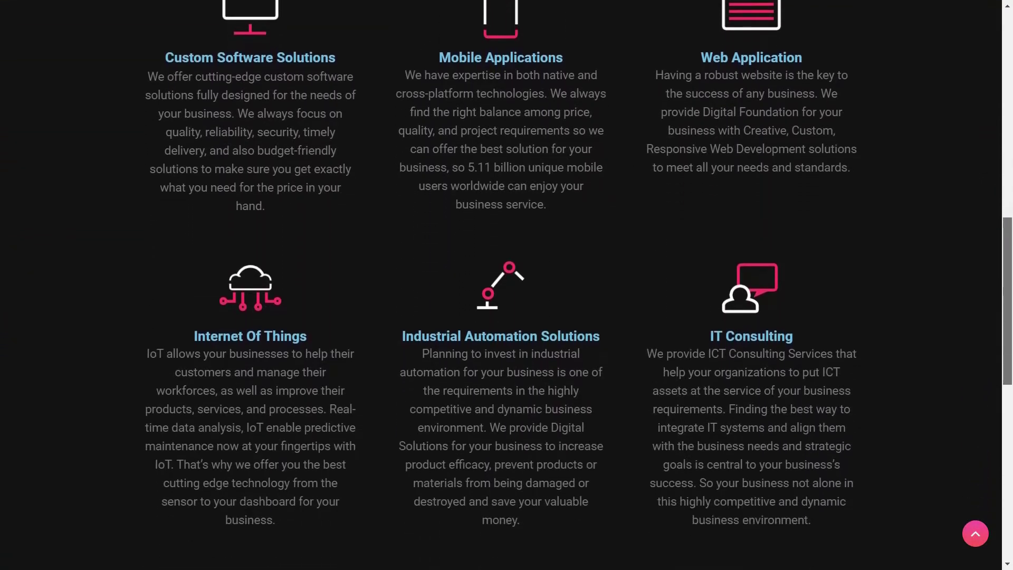
{"action": "scroll", "coordinate": [501, 285], "scroll_direction": "down", "scroll_amount": 4}
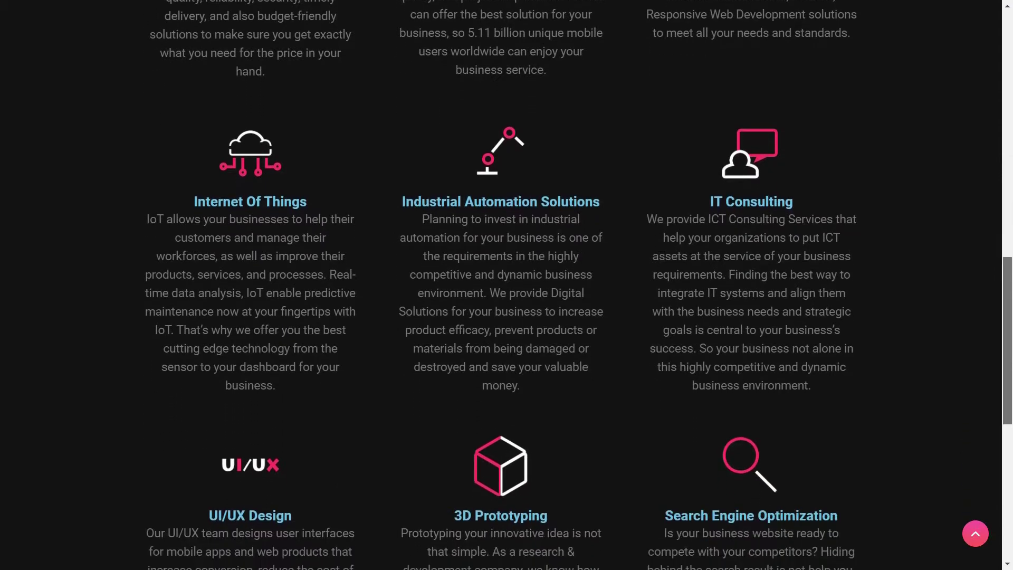
{"action": "scroll", "coordinate": [501, 285], "scroll_direction": "down", "scroll_amount": 5}
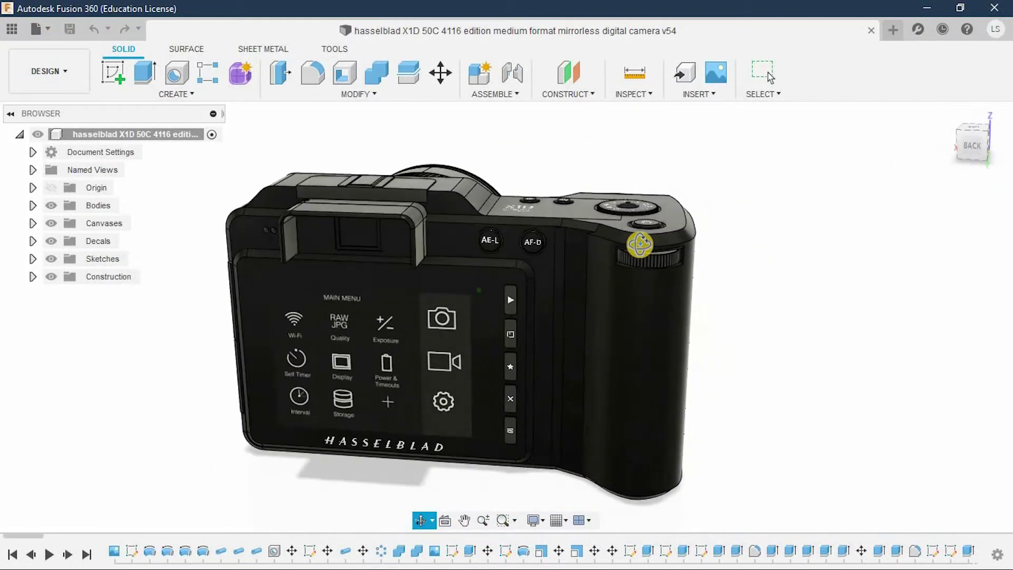
View the finished Hasselblad camera model from the front and browse the SA STUDIO channel's uploaded videos on YouTube.
{"action": "middle_click_drag", "start_coordinate": [536, 244], "coordinate": [431, 242], "text": "shift"}
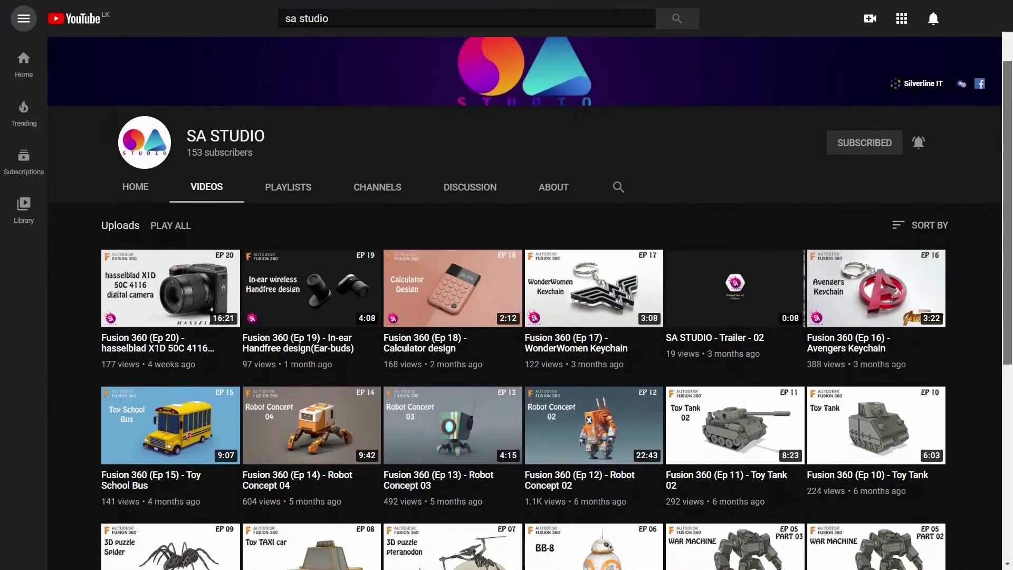
{"action": "scroll", "coordinate": [525, 303], "scroll_direction": "down", "scroll_amount": 2}
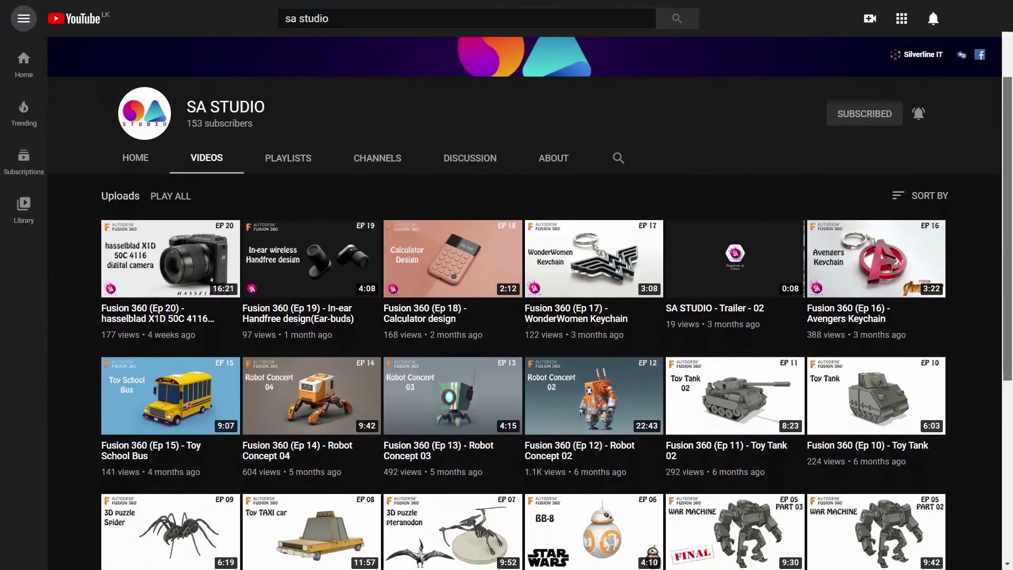
{"action": "scroll", "coordinate": [524, 303], "scroll_direction": "down", "scroll_amount": 2}
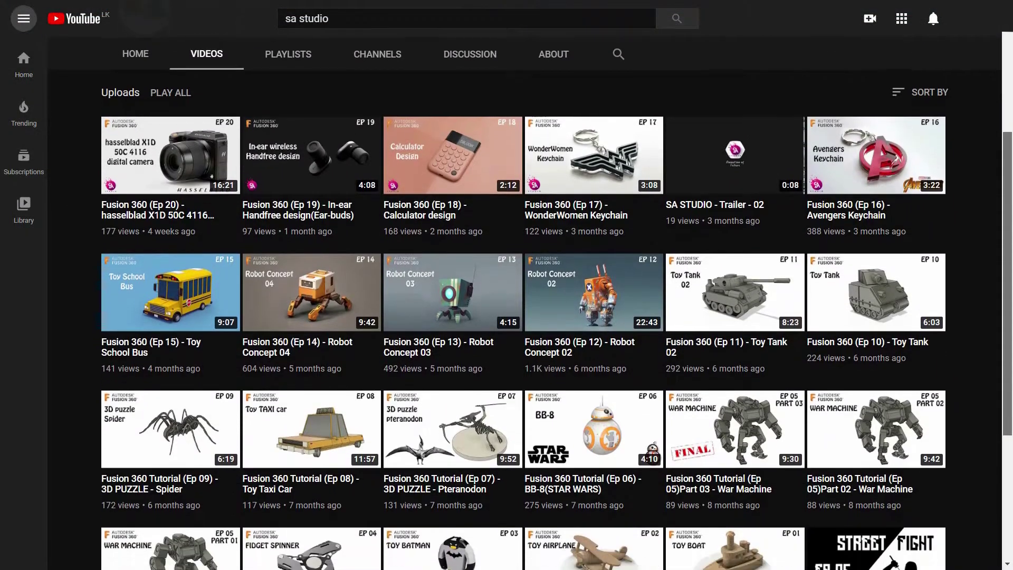
{"action": "scroll", "coordinate": [525, 303], "scroll_direction": "down", "scroll_amount": 2}
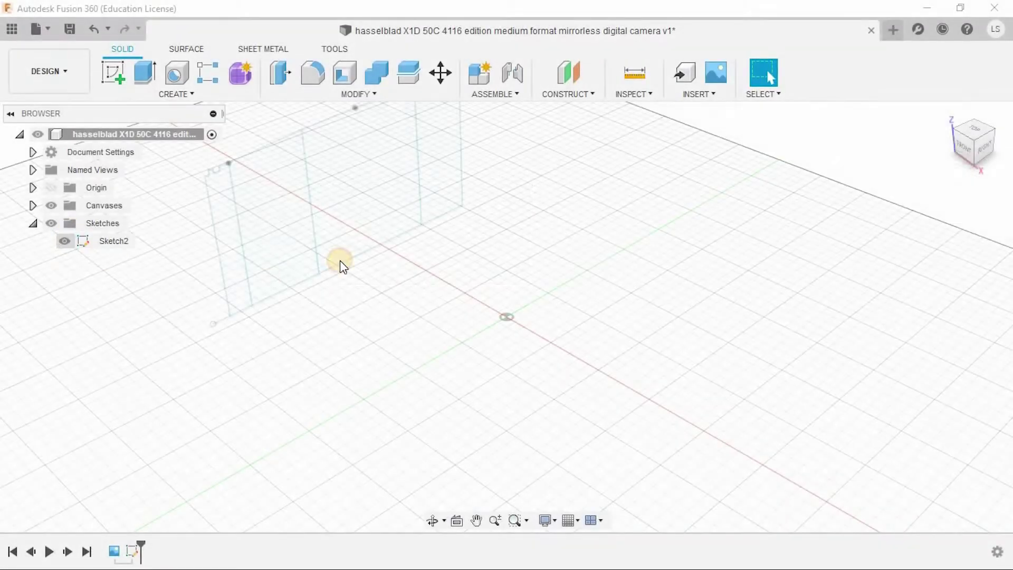
Revolve the narrow notched profile at the end of the lens sketch 360° about the sketch's lower line as a new body.
{"action": "middle_click_drag", "start_coordinate": [554, 314], "coordinate": [531, 283], "text": "shift"}
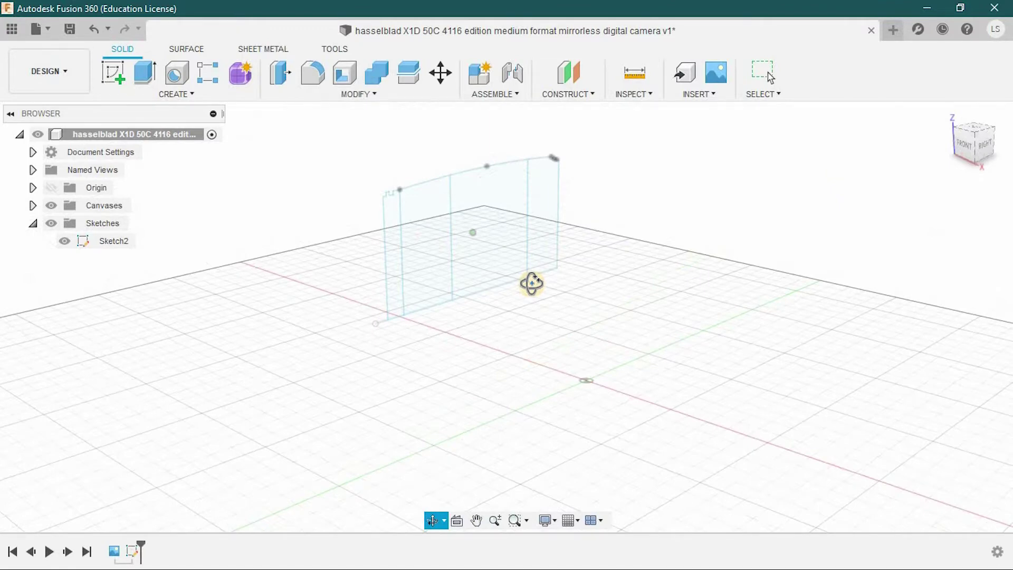
{"action": "scroll", "coordinate": [531, 283], "scroll_direction": "up", "scroll_amount": 2}
{"action": "left_click", "coordinate": [350, 229]}
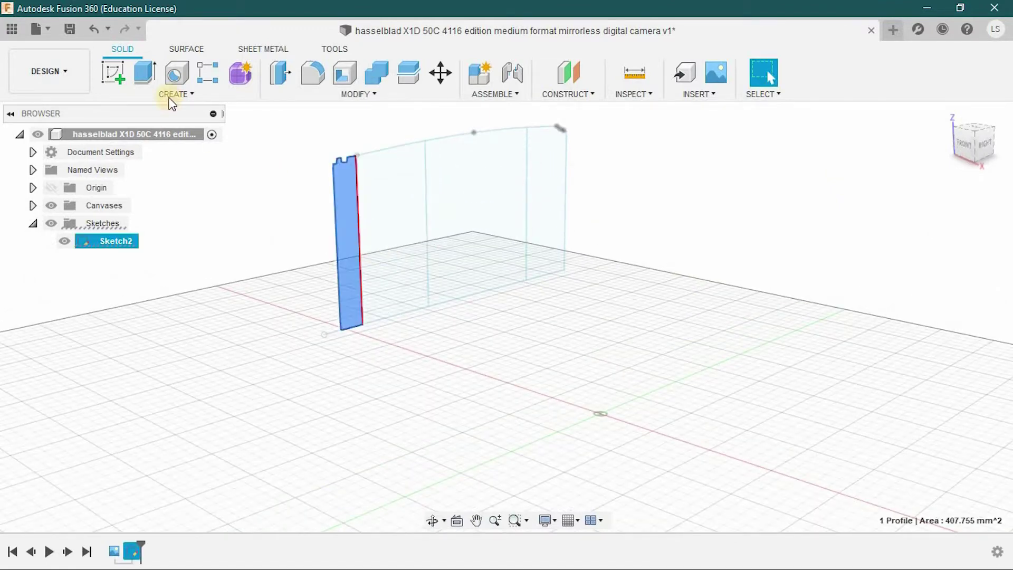
{"action": "left_click", "coordinate": [170, 95]}
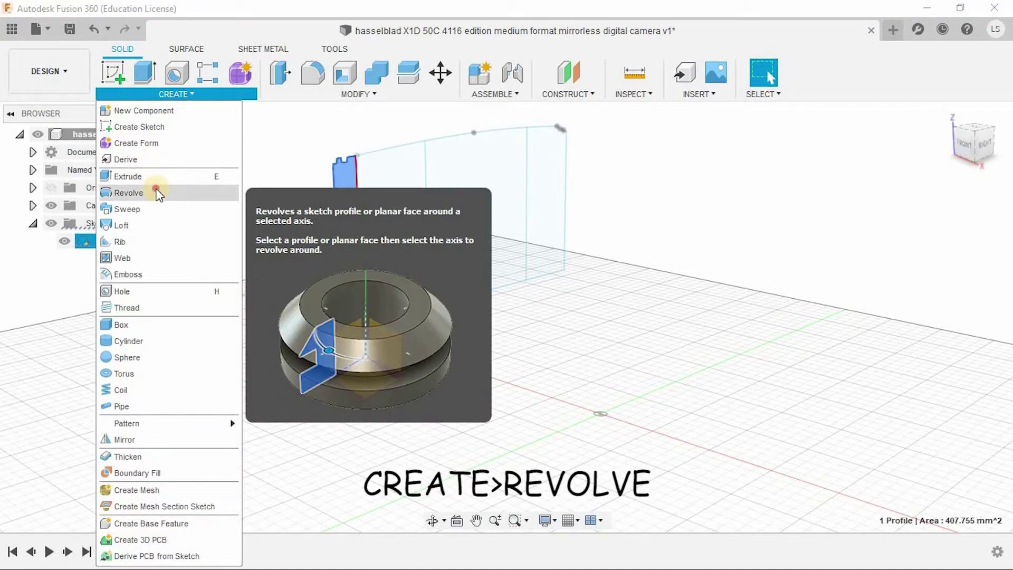
{"action": "left_click", "coordinate": [157, 193]}
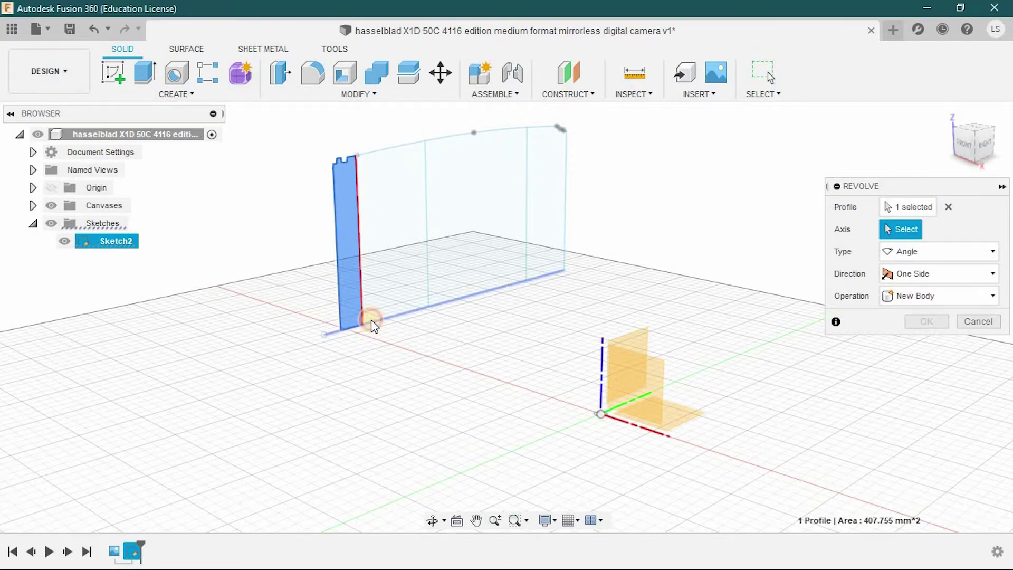
{"action": "left_click", "coordinate": [373, 323]}
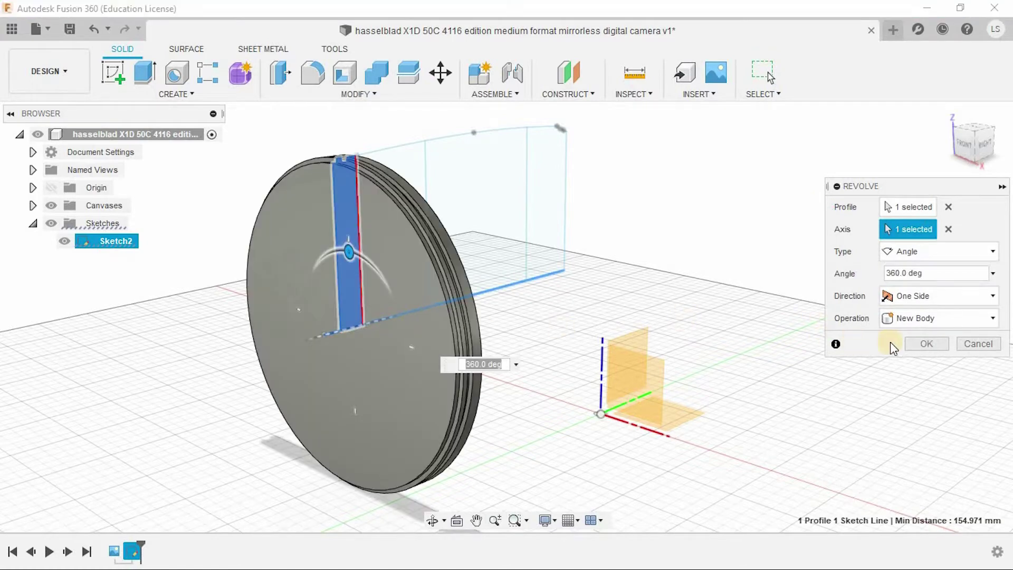
{"action": "left_click", "coordinate": [920, 324]}
{"action": "left_click", "coordinate": [918, 320]}
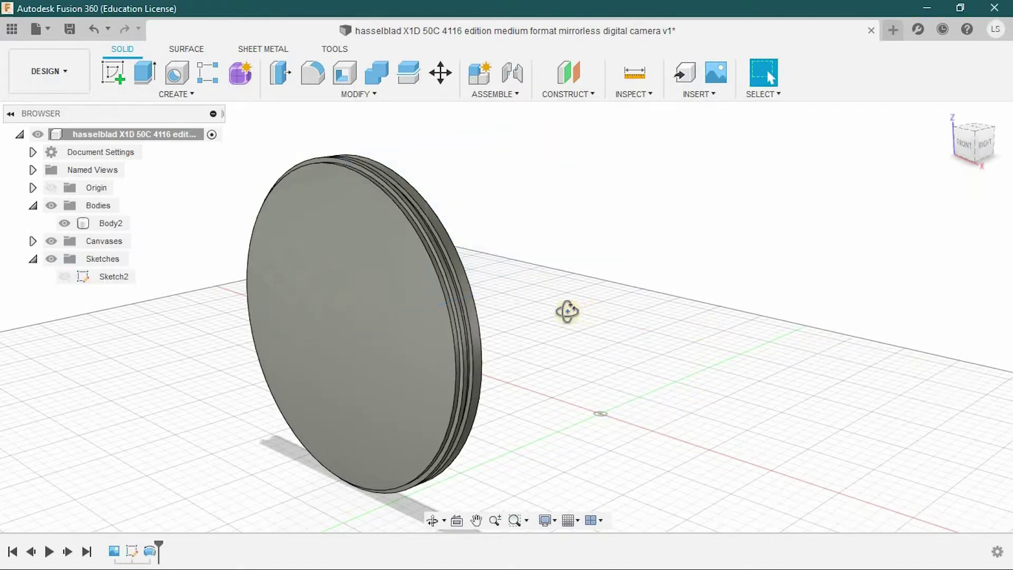
Show Sketch2 again and revolve its second profile 360° about the lower sketch line as a separate new body.
{"action": "middle_click_drag", "start_coordinate": [567, 311], "coordinate": [474, 312], "text": "shift"}
{"action": "left_click", "coordinate": [65, 279]}
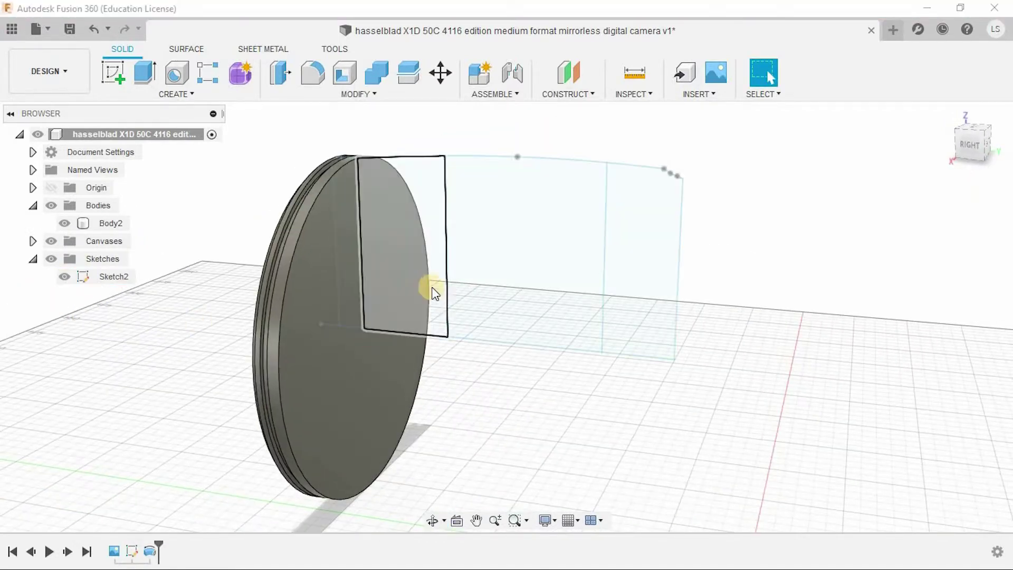
{"action": "left_click", "coordinate": [426, 287]}
{"action": "left_click", "coordinate": [173, 93]}
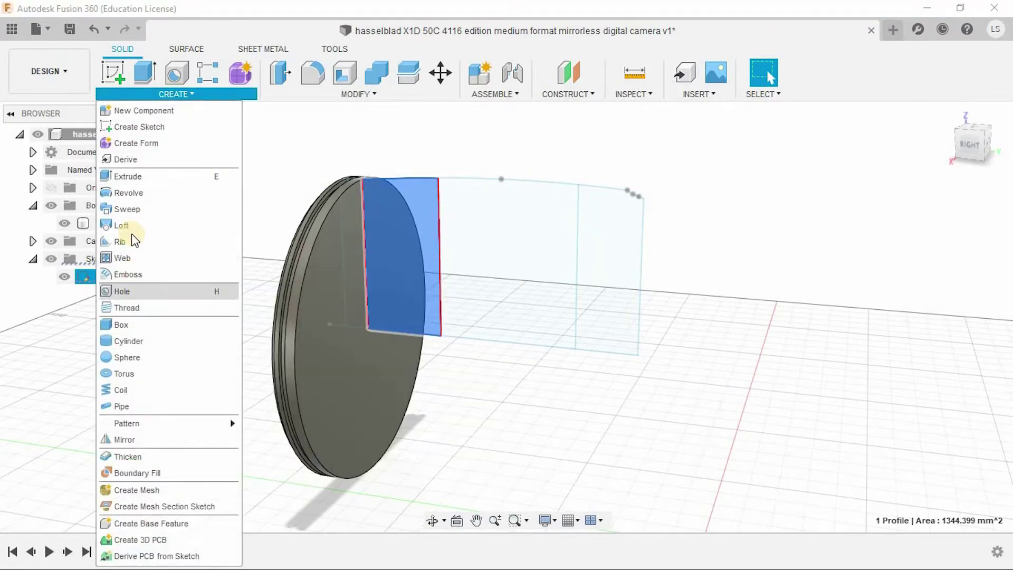
{"action": "left_click", "coordinate": [136, 193]}
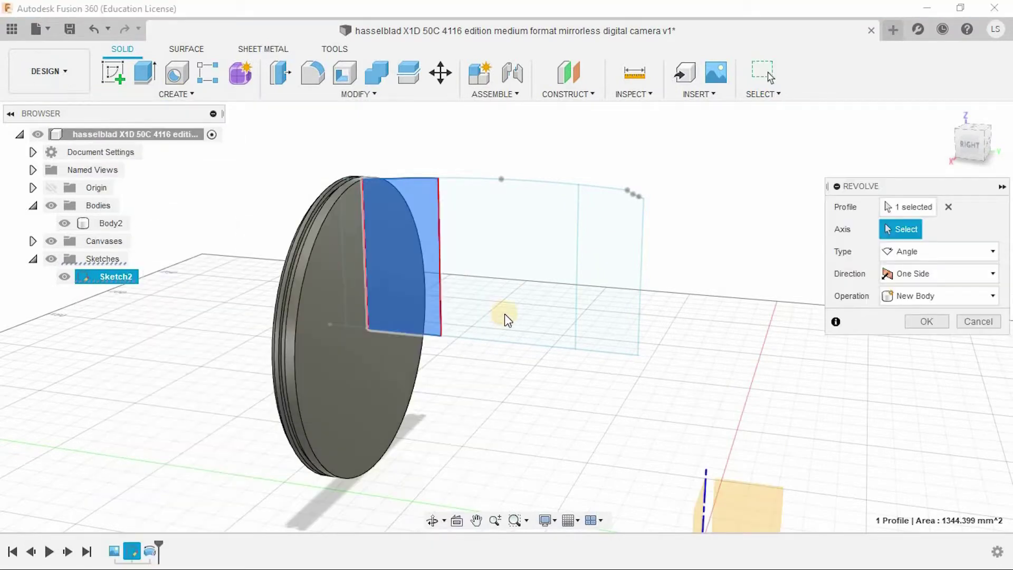
{"action": "left_click", "coordinate": [525, 345]}
{"action": "left_click", "coordinate": [887, 319]}
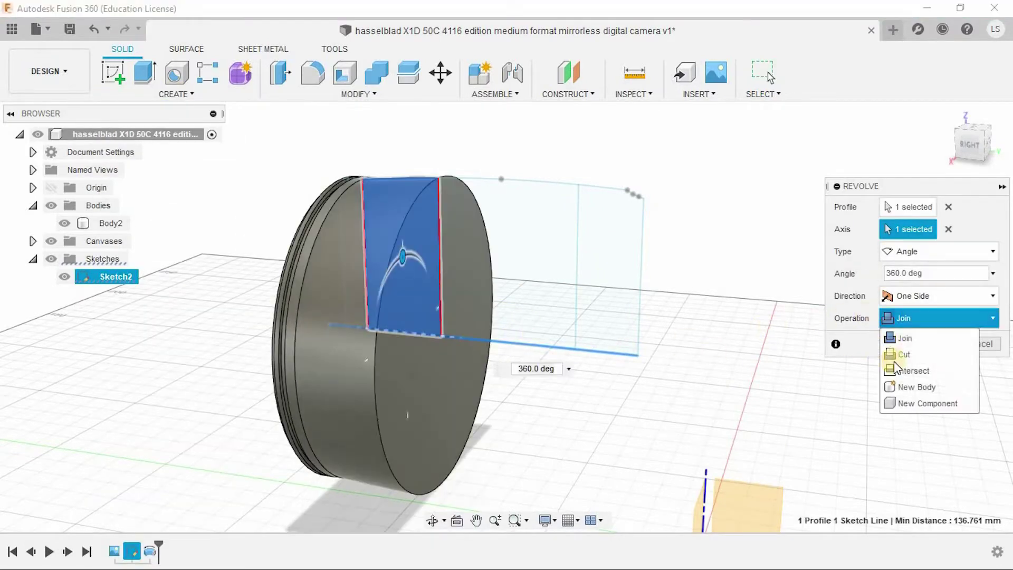
{"action": "left_click", "coordinate": [916, 387]}
{"action": "left_click", "coordinate": [949, 344]}
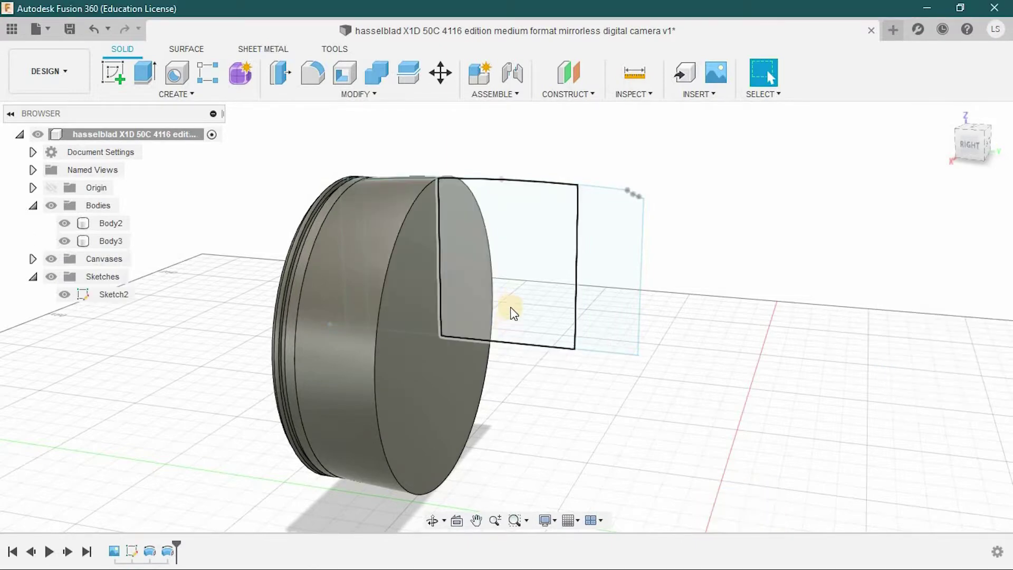
Revolve the two remaining lens profiles about the same lower sketch line as separate new bodies.
{"action": "left_click", "coordinate": [186, 102]}
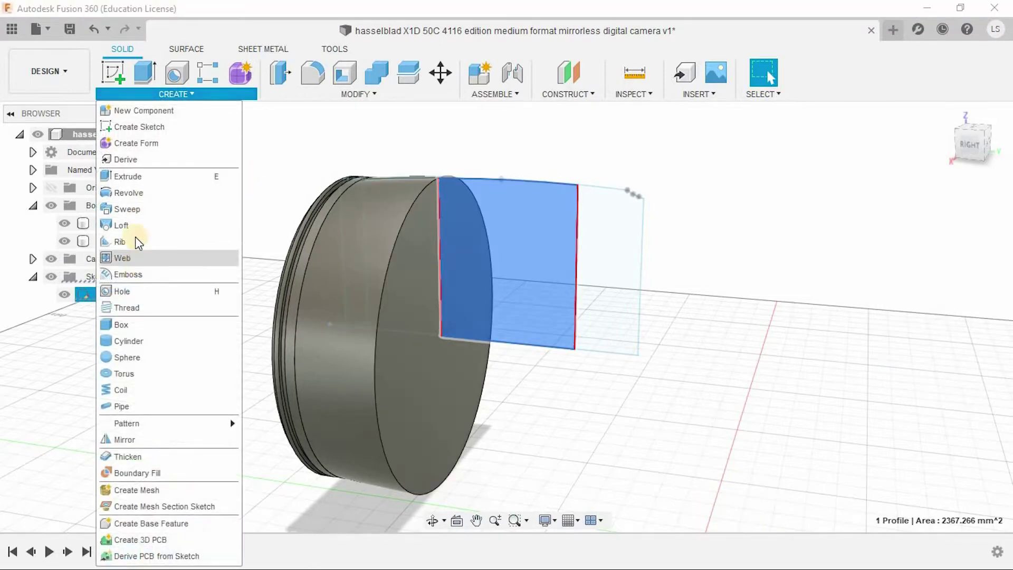
{"action": "left_click", "coordinate": [381, 285]}
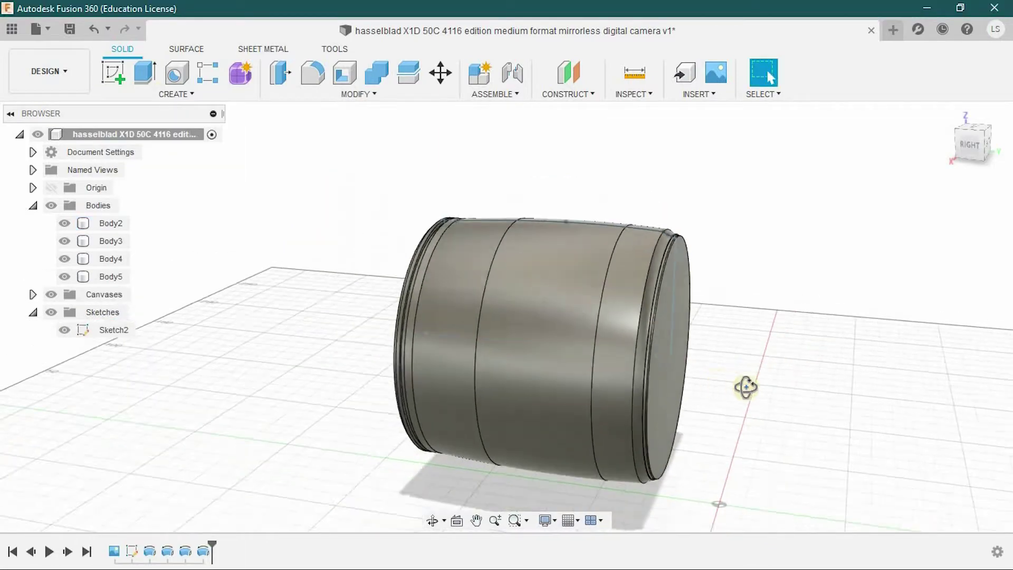
{"action": "middle_click_drag", "start_coordinate": [745, 387], "coordinate": [798, 392], "text": "shift"}
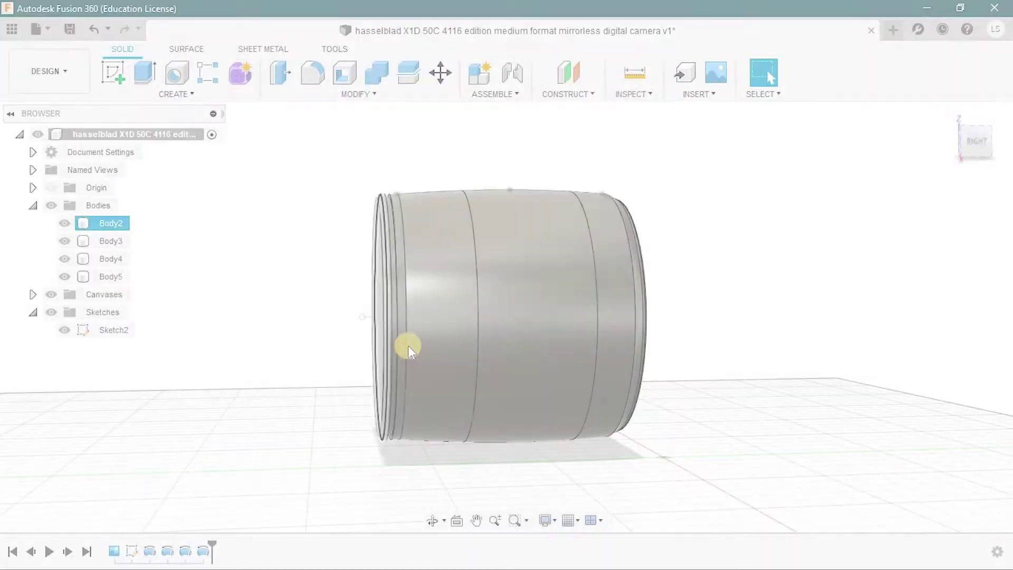
Cut a groove with Pipe along Body3's circular edge beside the notched ring, using a circular section of 1.8 mm.
{"action": "left_click", "coordinate": [407, 341]}
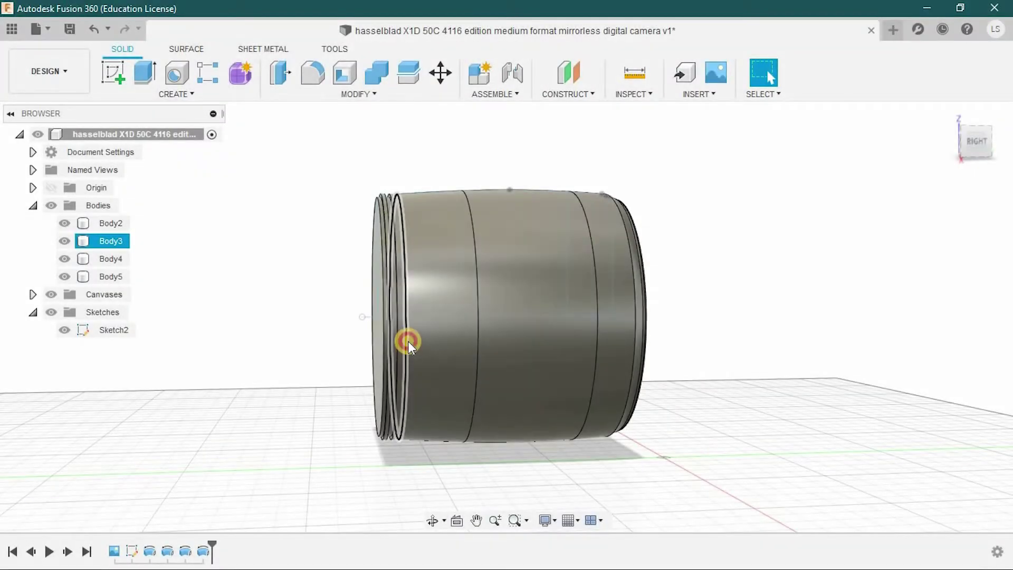
{"action": "middle_click_drag", "start_coordinate": [409, 304], "coordinate": [446, 324], "text": "shift"}
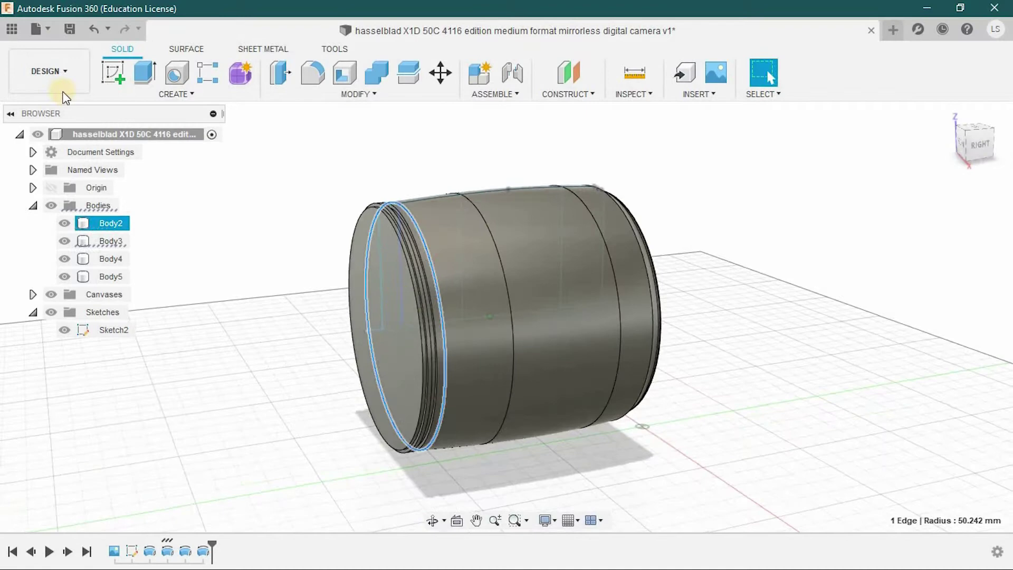
{"action": "left_click", "coordinate": [135, 94]}
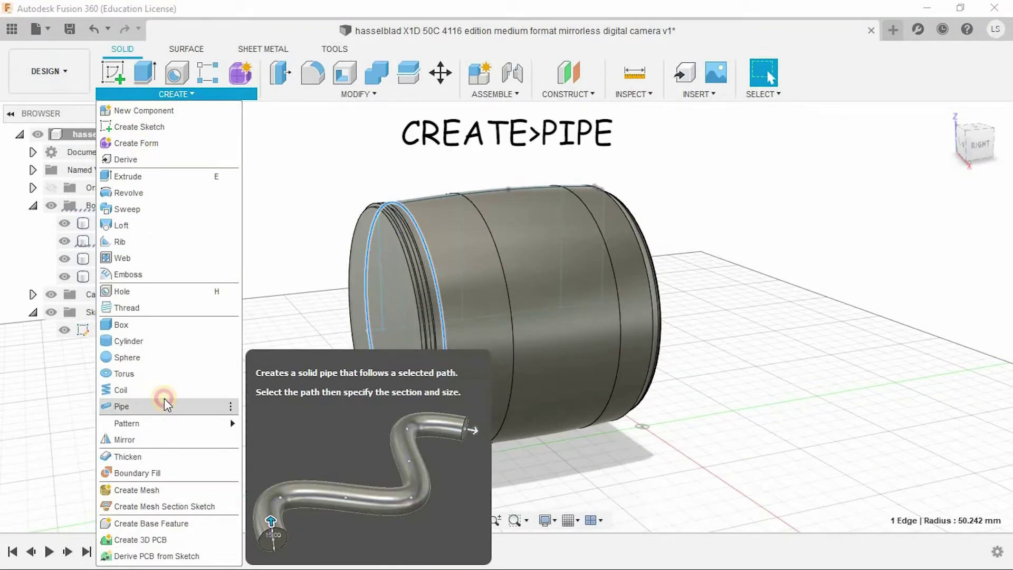
{"action": "left_click", "coordinate": [164, 399]}
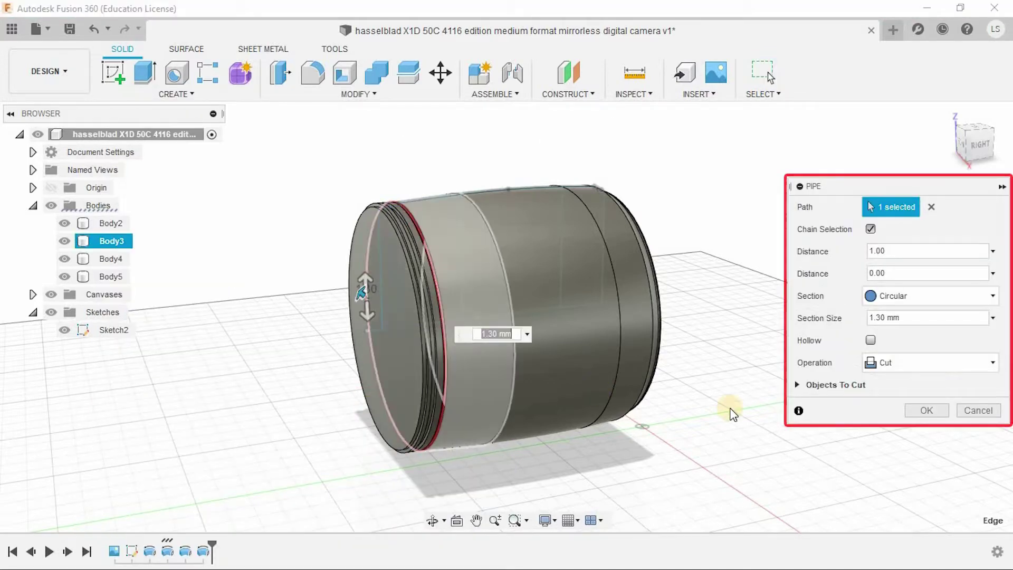
{"action": "left_click", "coordinate": [915, 323]}
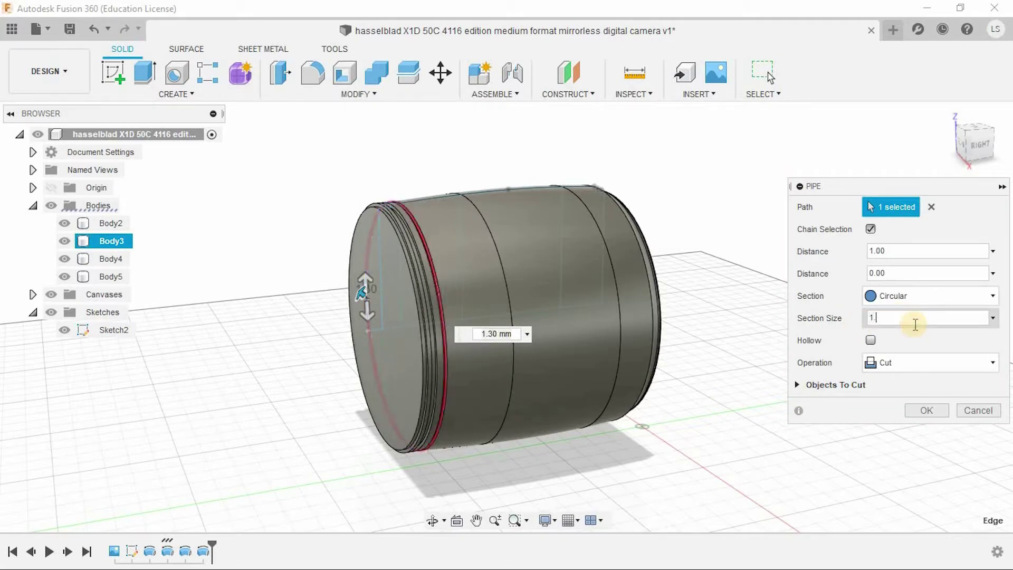
{"action": "scroll", "coordinate": [486, 380], "scroll_direction": "up", "scroll_amount": 6}
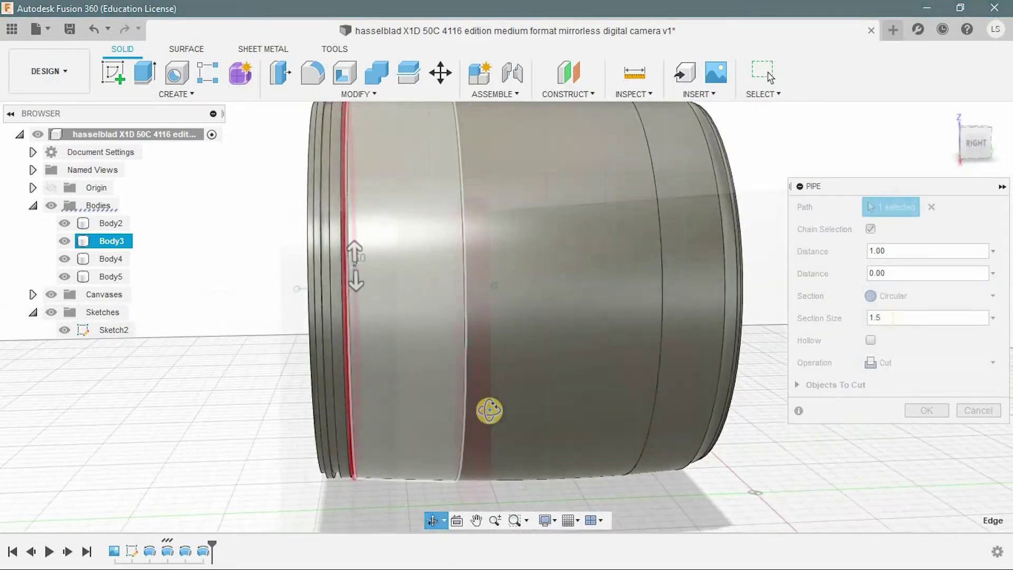
{"action": "key", "text": "BackSpace"}
{"action": "type", "text": "8"}
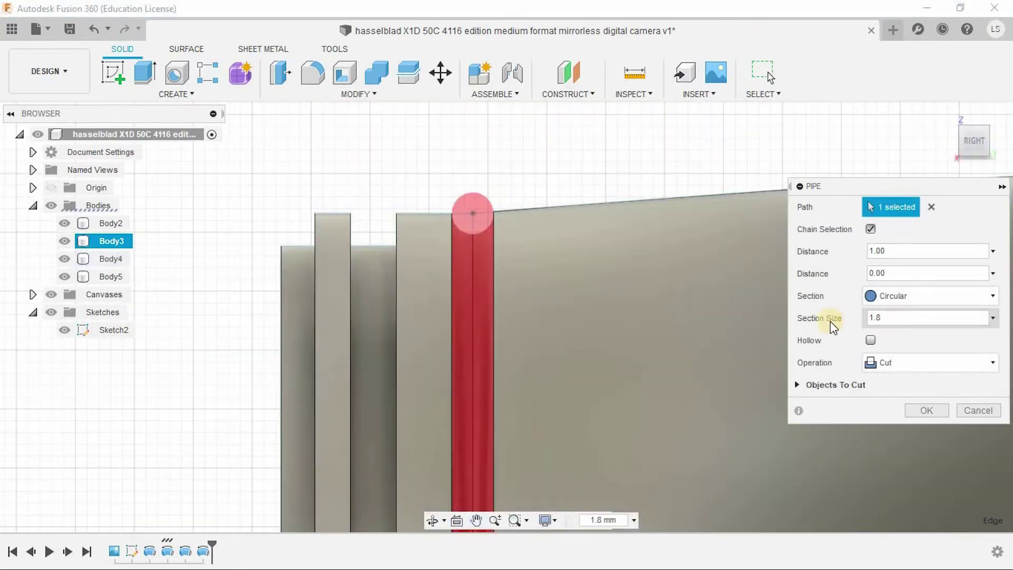
{"action": "left_click", "coordinate": [927, 411]}
Cut a second Pipe groove with a thinner circular section along the seam between Body3 and Body4.
{"action": "scroll", "coordinate": [739, 378], "scroll_direction": "down", "scroll_amount": 4}
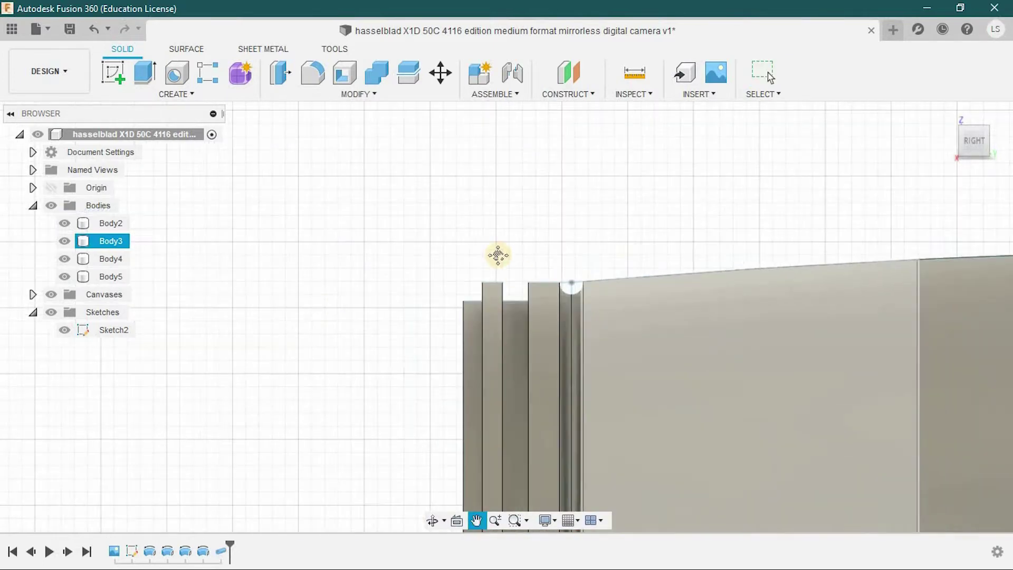
{"action": "scroll", "coordinate": [497, 255], "scroll_direction": "up", "scroll_amount": 4}
{"action": "scroll", "coordinate": [498, 255], "scroll_direction": "down", "scroll_amount": 5}
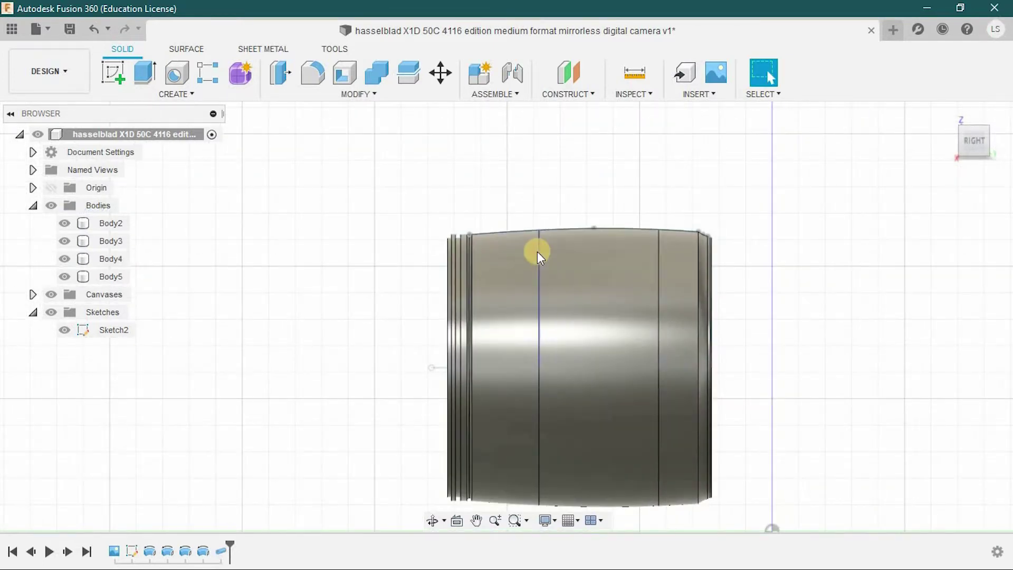
{"action": "left_click", "coordinate": [539, 251]}
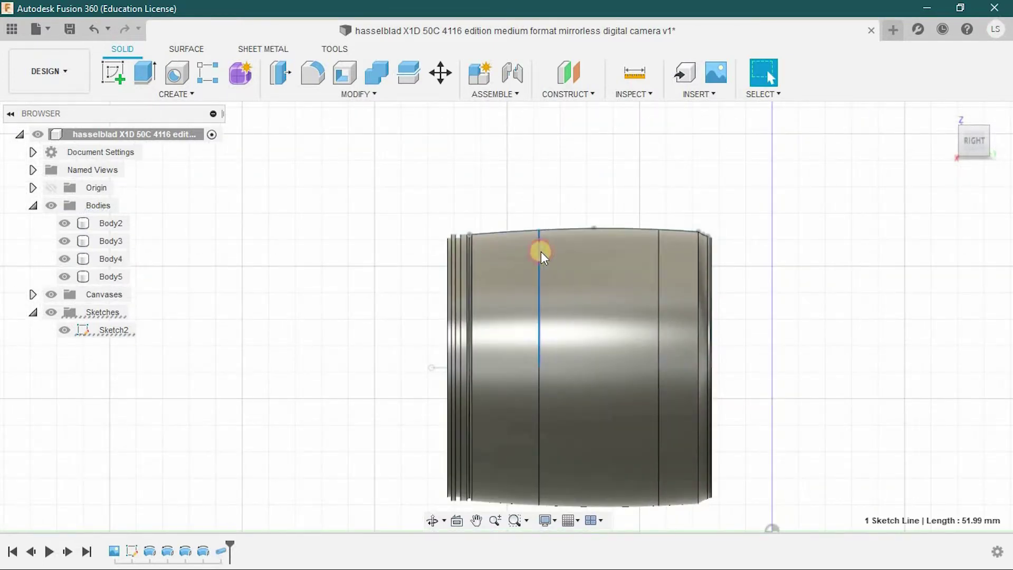
{"action": "left_click", "coordinate": [185, 96]}
{"action": "left_click", "coordinate": [133, 407]}
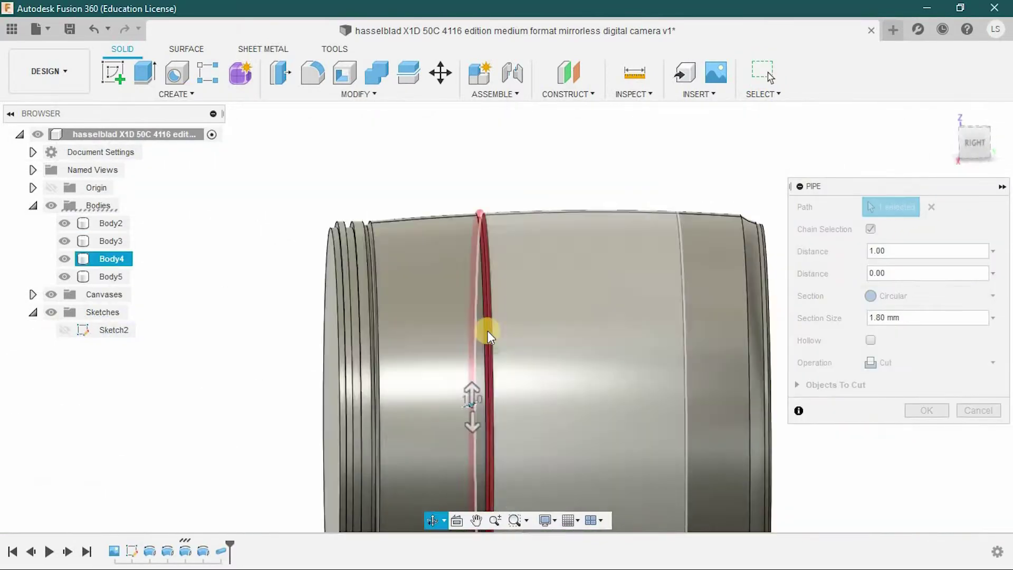
{"action": "left_click", "coordinate": [931, 317]}
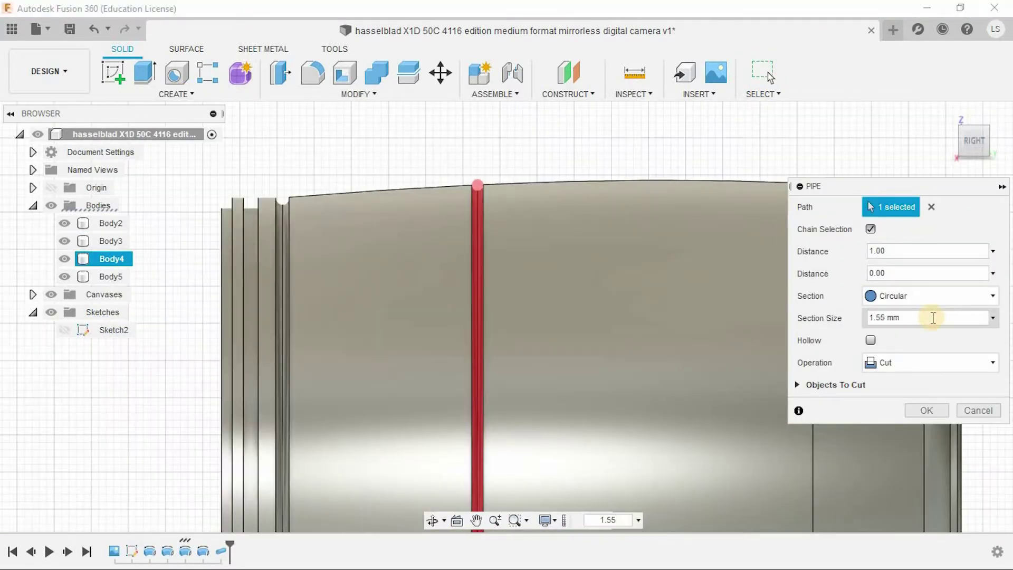
{"action": "key", "text": "BackSpace"}
{"action": "key", "text": "BackSpace"}
{"action": "key", "text": "BackSpace"}
{"action": "key", "text": "BackSpace"}
{"action": "key", "text": "BackSpace"}
{"action": "type", "text": "3"}
{"action": "key", "text": "Return"}
Cut a third Pipe groove along the circular seam between Body4 and Body5.
{"action": "left_click", "coordinate": [656, 179]}
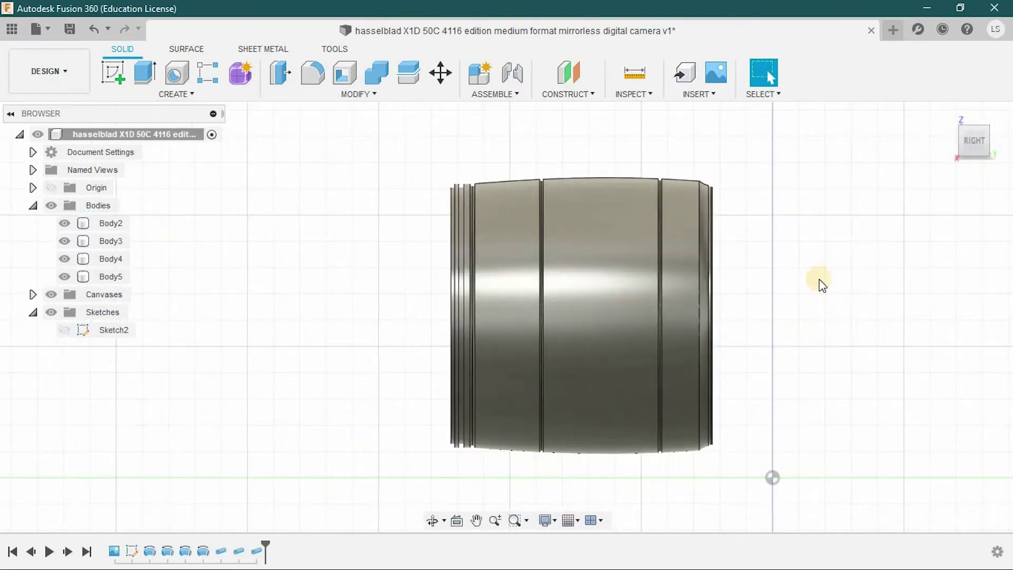
{"action": "left_click", "coordinate": [545, 520]}
{"action": "left_click", "coordinate": [759, 483]}
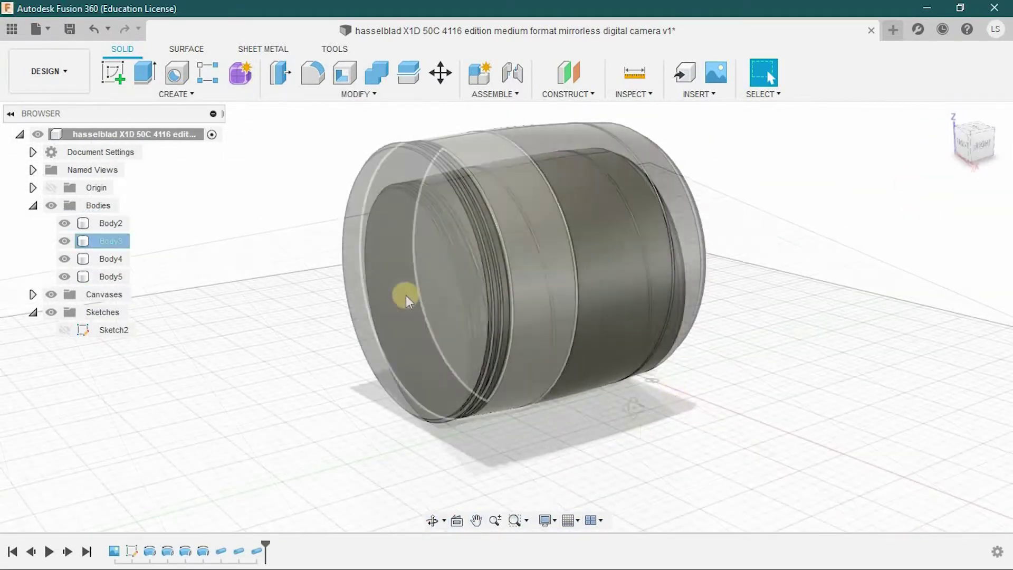
Start a Hole on the lens barrel's flat face beside the notched rings and position it at the face's centre.
{"action": "left_click", "coordinate": [407, 295]}
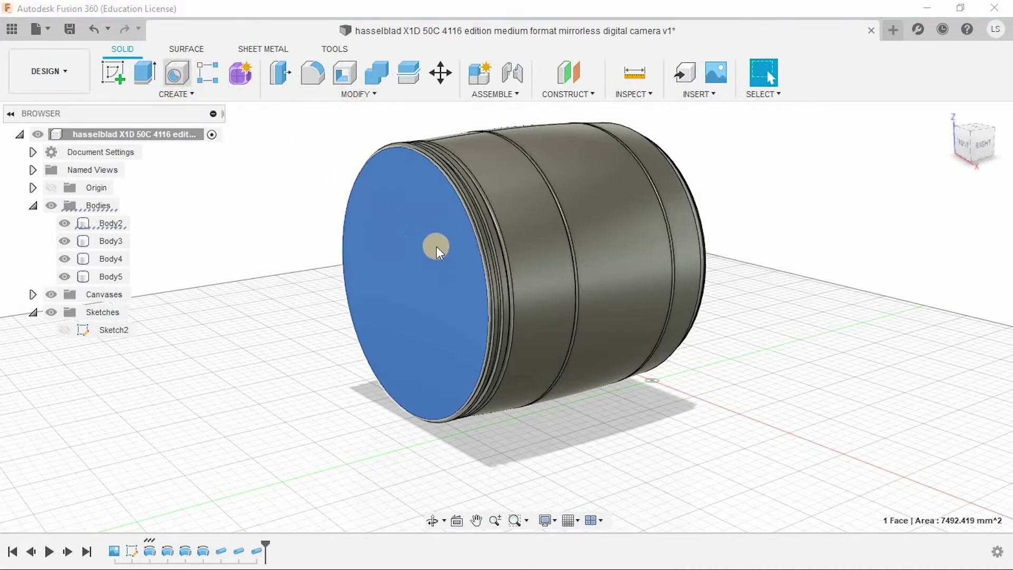
{"action": "key", "text": "h"}
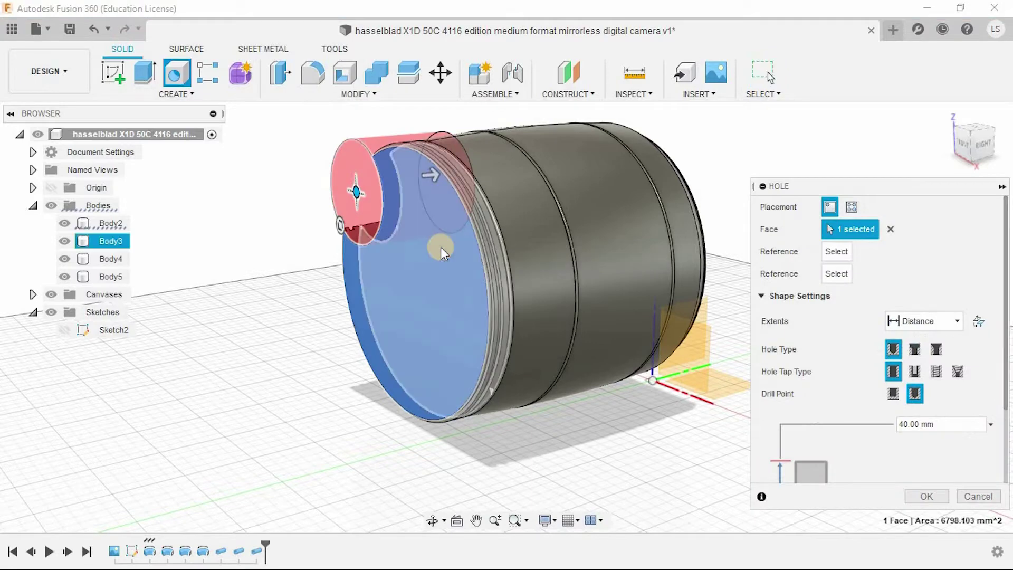
{"action": "left_click", "coordinate": [956, 150]}
{"action": "left_click_drag", "start_coordinate": [490, 236], "coordinate": [511, 262]}
{"action": "middle_click_drag", "start_coordinate": [502, 337], "coordinate": [434, 355], "text": "shift"}
{"action": "left_click", "coordinate": [915, 393]}
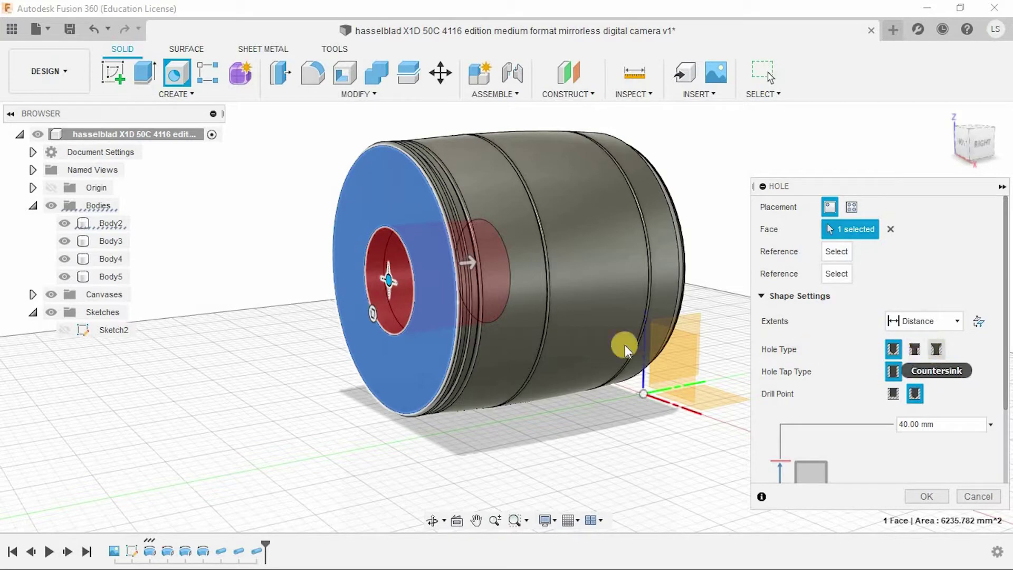
{"action": "middle_click_drag", "start_coordinate": [627, 346], "coordinate": [538, 428], "text": "shift"}
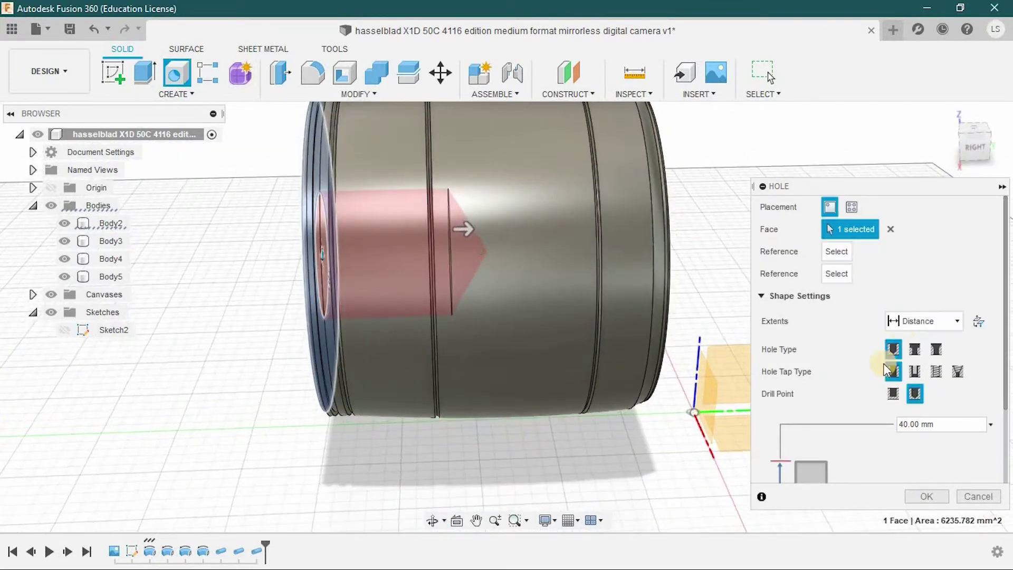
Make it a simple, flat-bottomed hole 10 mm deep, widened until only a thin rim of the face remains.
{"action": "left_click", "coordinate": [935, 348]}
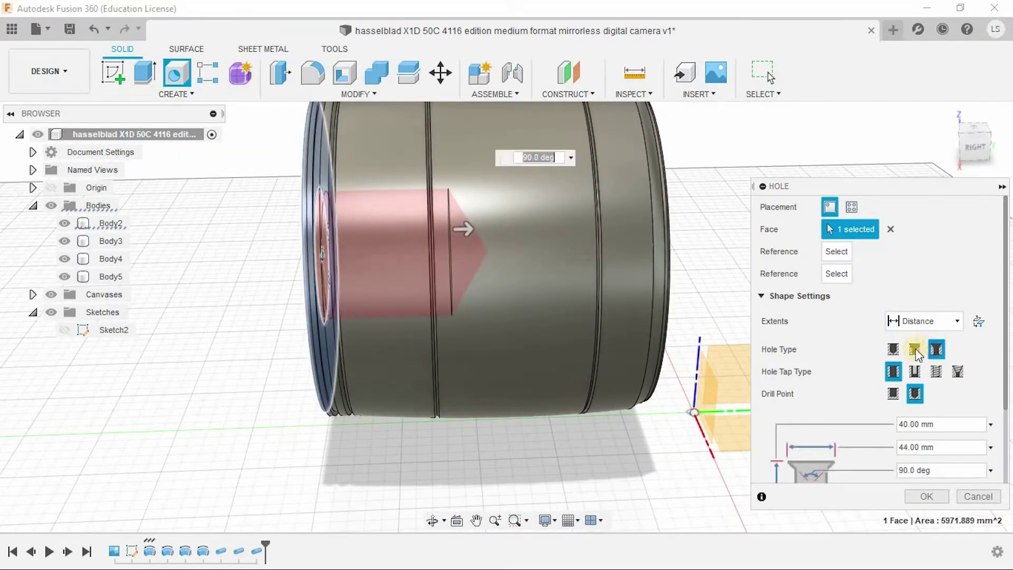
{"action": "left_click", "coordinate": [894, 349]}
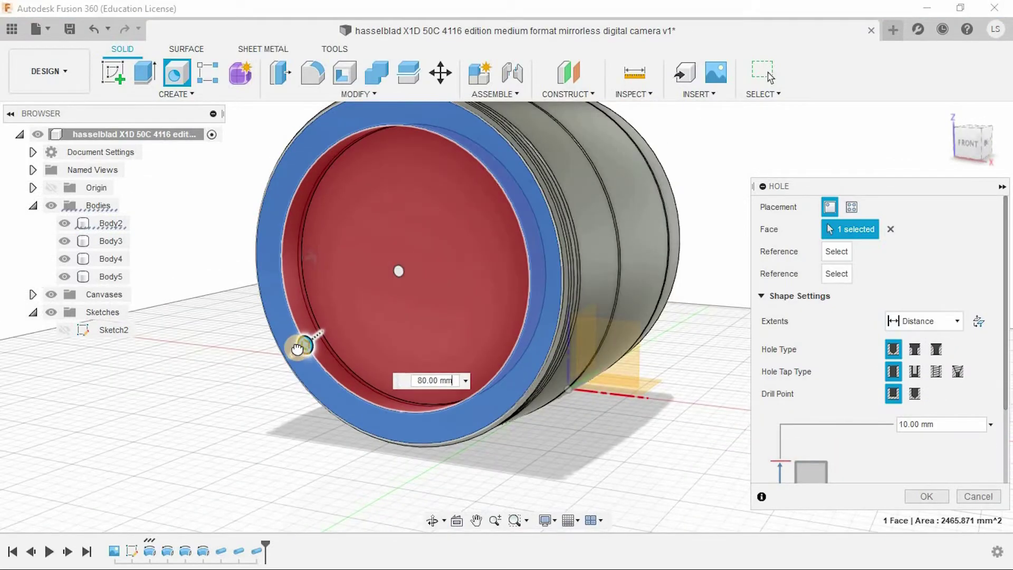
{"action": "left_click_drag", "start_coordinate": [297, 349], "coordinate": [287, 355]}
{"action": "scroll", "coordinate": [324, 322], "scroll_direction": "up", "scroll_amount": 3}
{"action": "middle_click_drag", "start_coordinate": [287, 354], "coordinate": [384, 337], "text": "shift"}
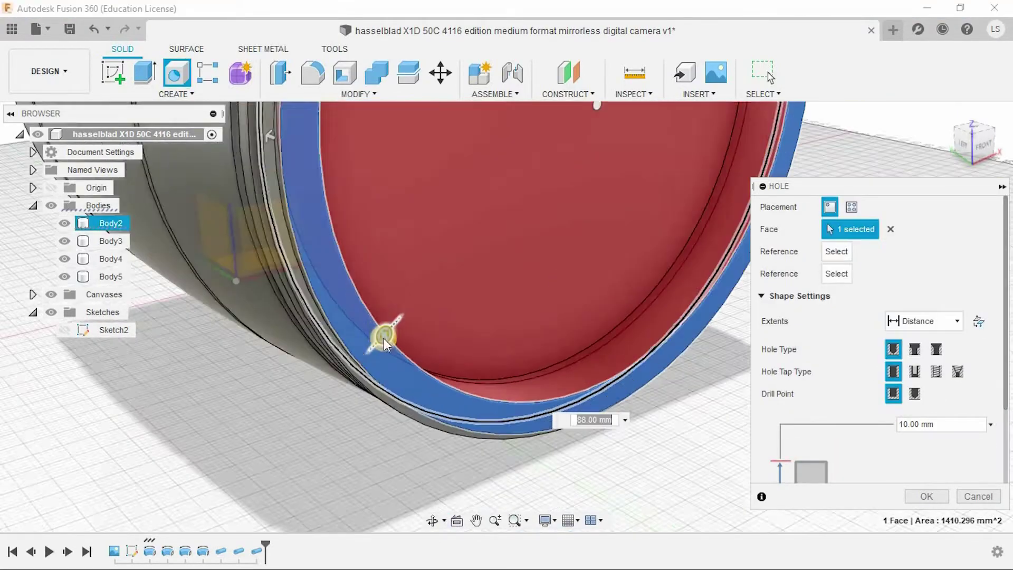
{"action": "left_click_drag", "start_coordinate": [385, 337], "coordinate": [377, 347]}
{"action": "scroll", "coordinate": [285, 369], "scroll_direction": "down", "scroll_amount": 3}
{"action": "middle_click_drag", "start_coordinate": [280, 377], "coordinate": [471, 301], "text": "shift"}
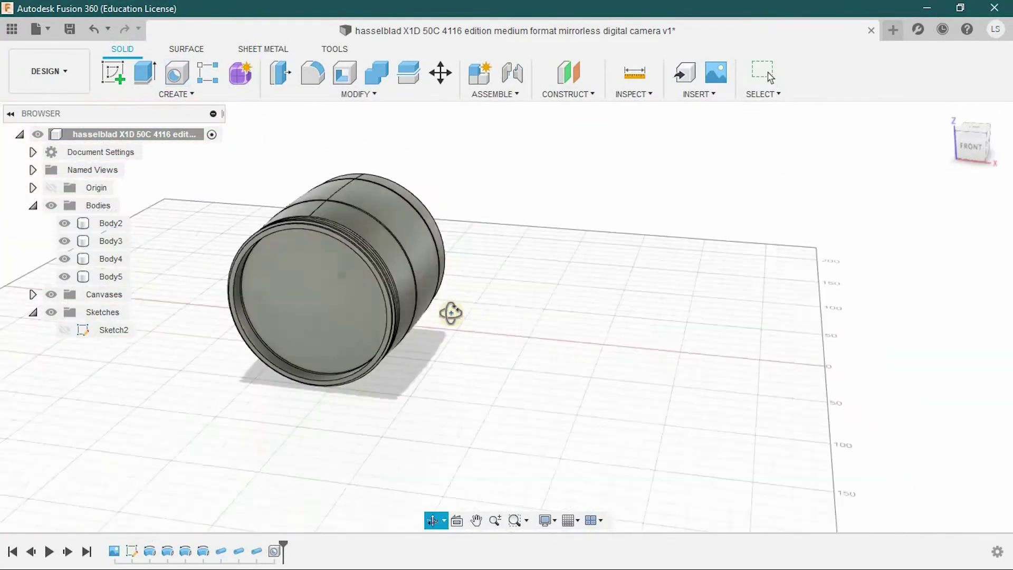
Move all four barrel bodies 60 mm along the X axis.
{"action": "left_click", "coordinate": [110, 276]}
{"action": "left_click", "coordinate": [109, 223], "text": "shift"}
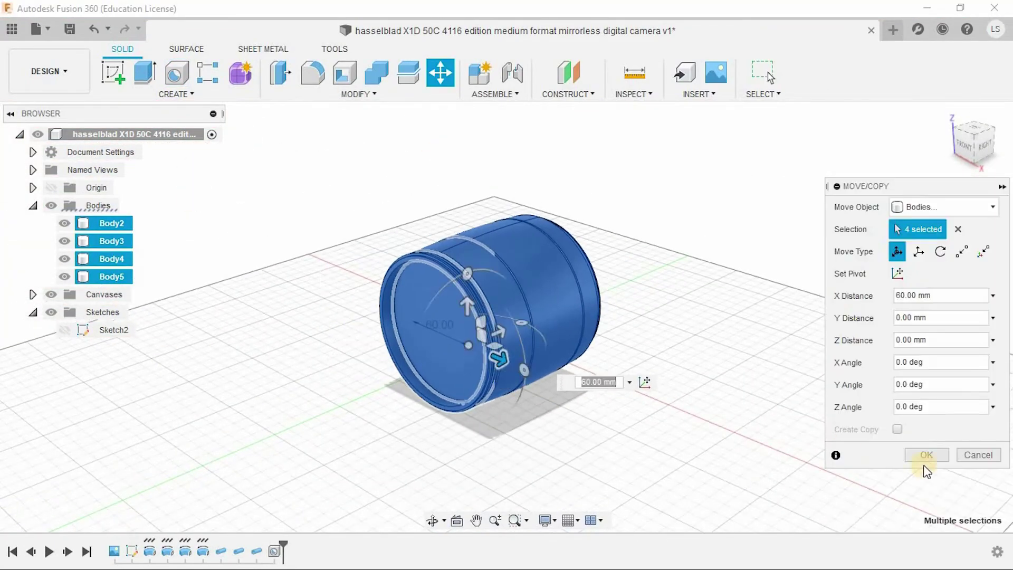
{"action": "left_click", "coordinate": [926, 455]}
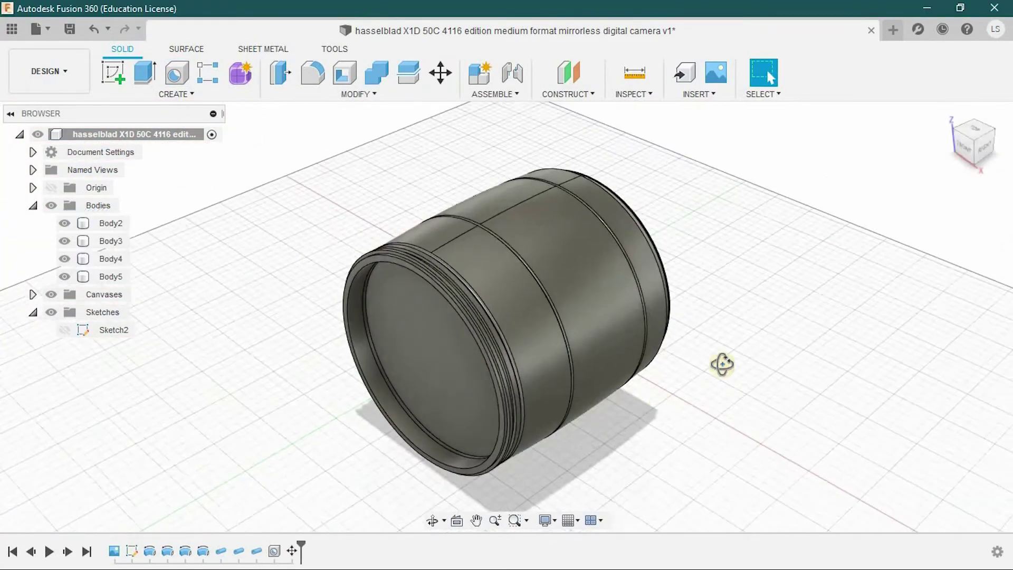
{"action": "middle_click_drag", "start_coordinate": [721, 364], "coordinate": [645, 417], "text": "shift"}
{"action": "left_click", "coordinate": [546, 526]}
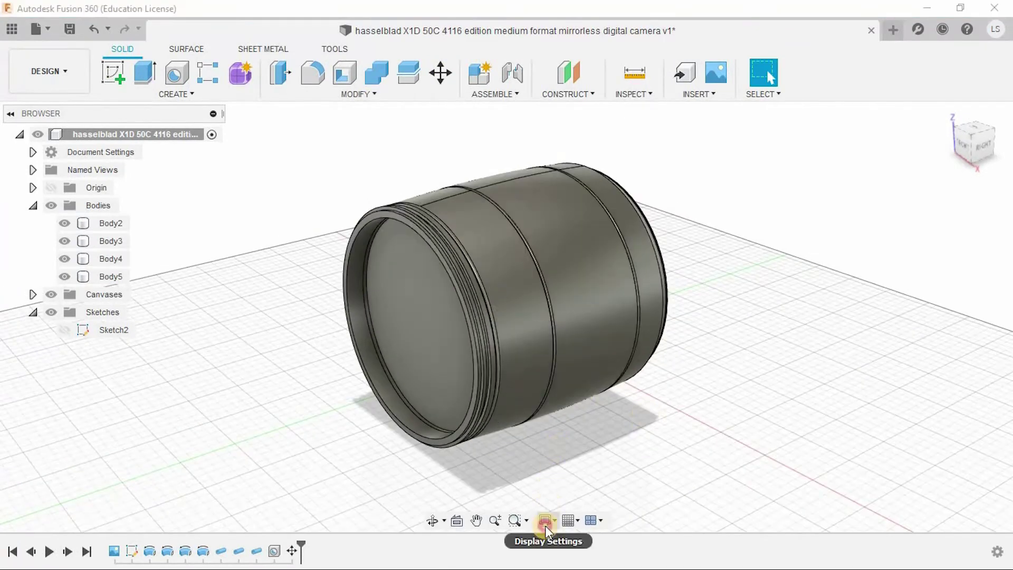
{"action": "left_click", "coordinate": [546, 522]}
{"action": "left_click", "coordinate": [706, 469]}
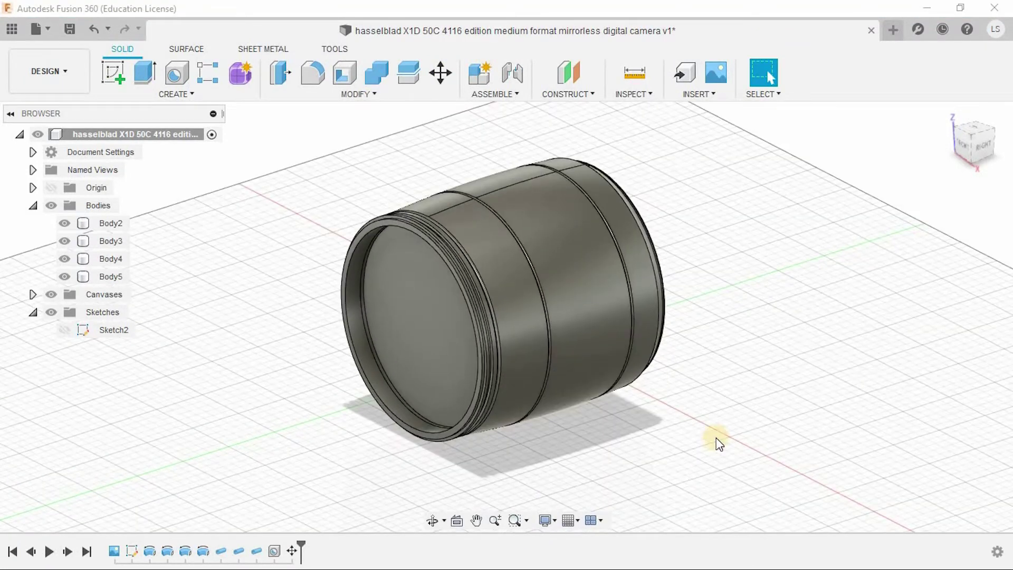
Create a sketch in the right side view and start a fit point spline at the groove between Body3 and Body4.
{"action": "left_click", "coordinate": [984, 145]}
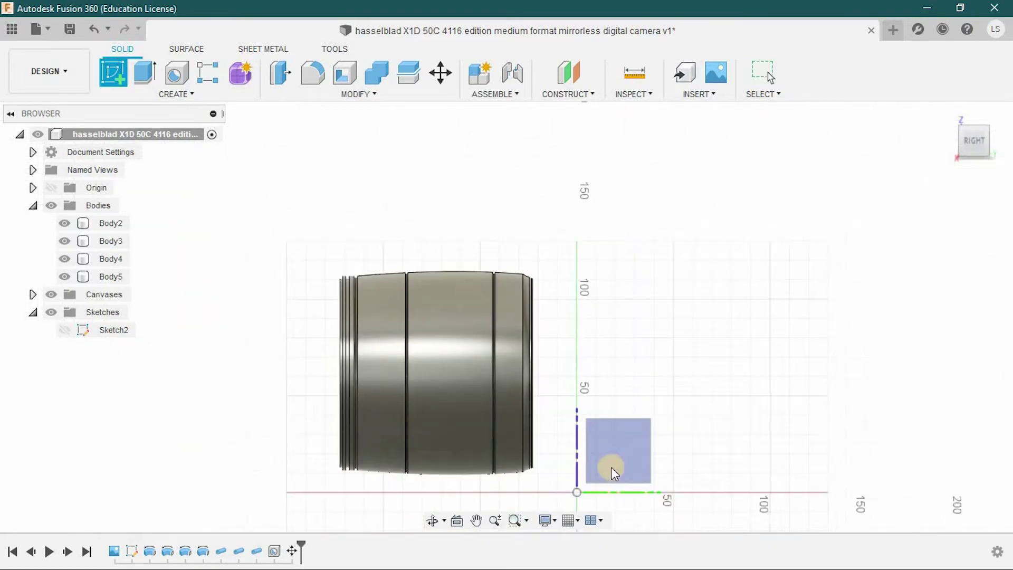
{"action": "left_click", "coordinate": [612, 457]}
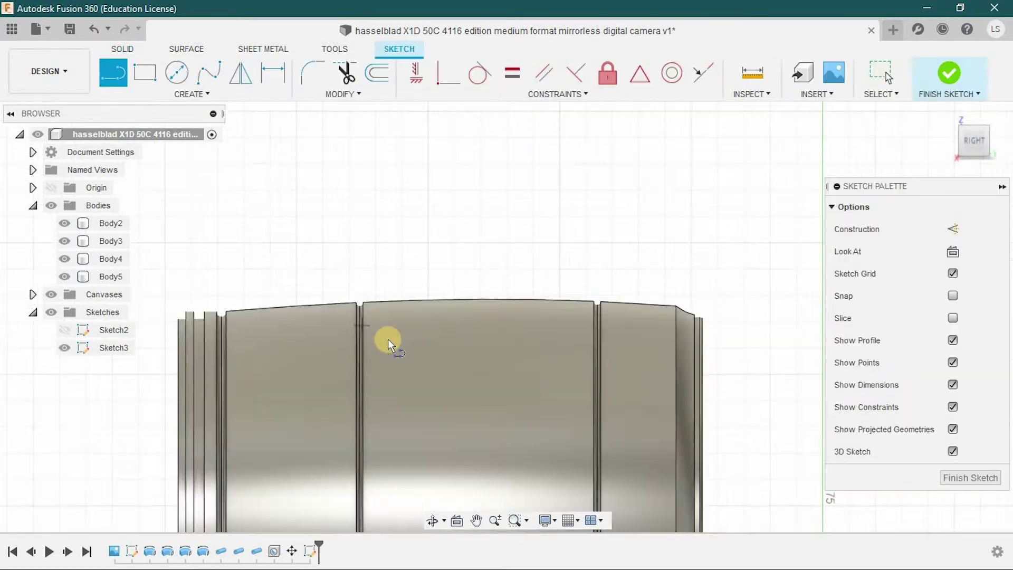
{"action": "scroll", "coordinate": [388, 344], "scroll_direction": "up", "scroll_amount": 4}
{"action": "left_click", "coordinate": [209, 72]}
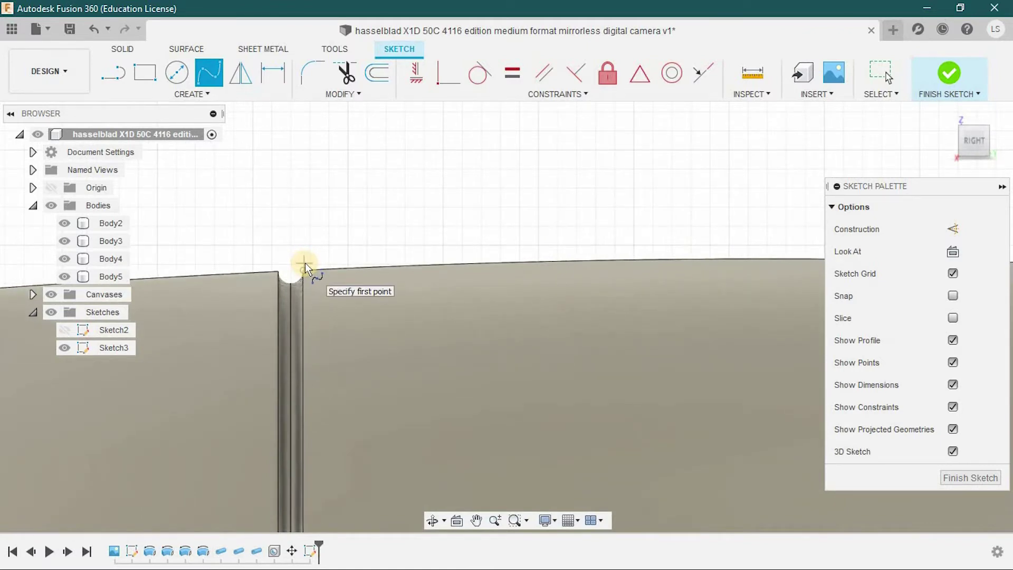
{"action": "scroll", "coordinate": [305, 262], "scroll_direction": "up", "scroll_amount": 2}
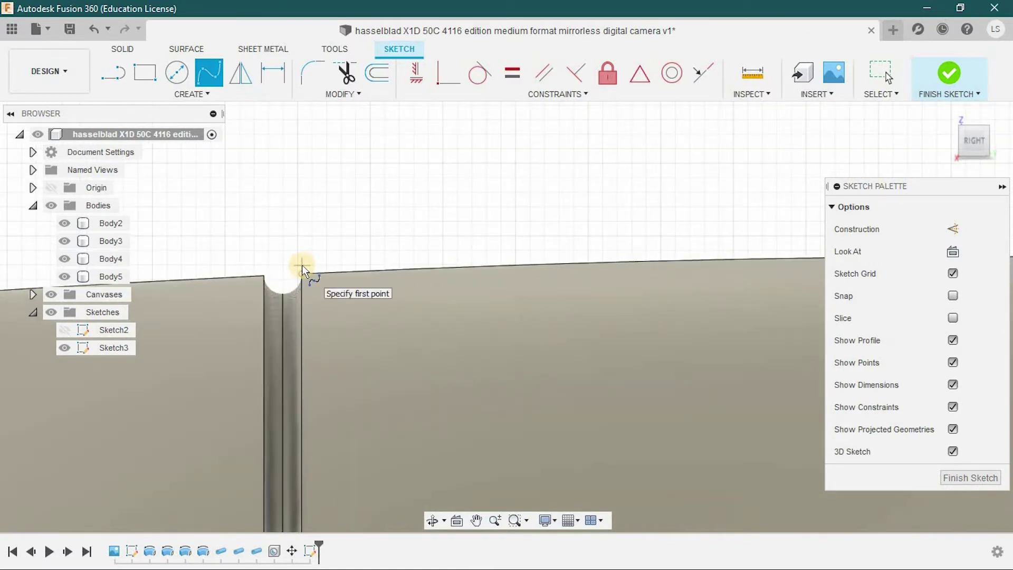
{"action": "left_click", "coordinate": [302, 264]}
{"action": "scroll", "coordinate": [414, 255], "scroll_direction": "down", "scroll_amount": 3}
{"action": "middle_click_drag", "start_coordinate": [712, 249], "coordinate": [504, 235]}
{"action": "scroll", "coordinate": [504, 236], "scroll_direction": "down", "scroll_amount": 2}
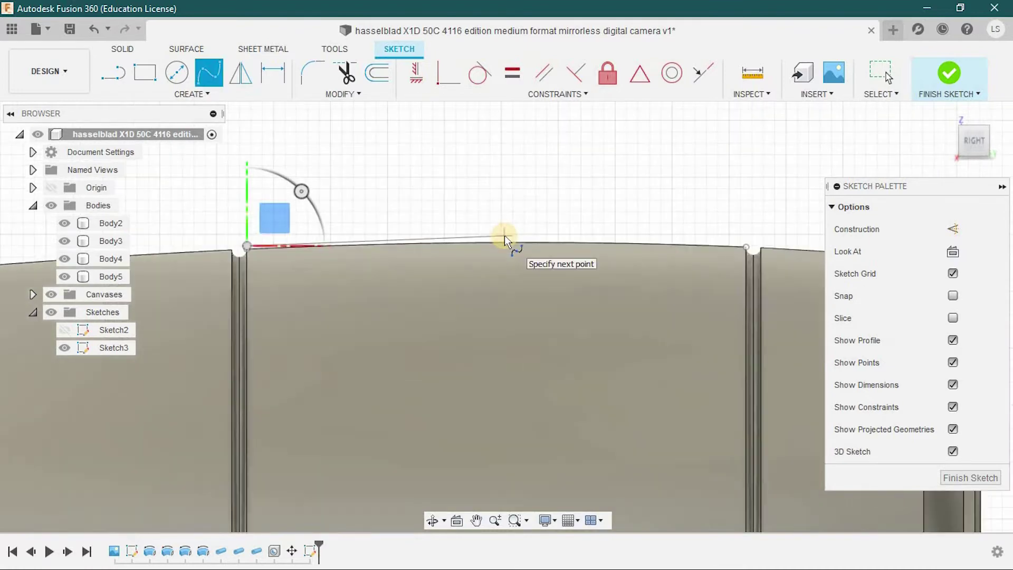
Complete the spline just above the crest of the barrel's middle section, ending at the next groove, and finish the sketch.
{"action": "scroll", "coordinate": [505, 235], "scroll_direction": "down", "scroll_amount": 2}
{"action": "left_click", "coordinate": [64, 332]}
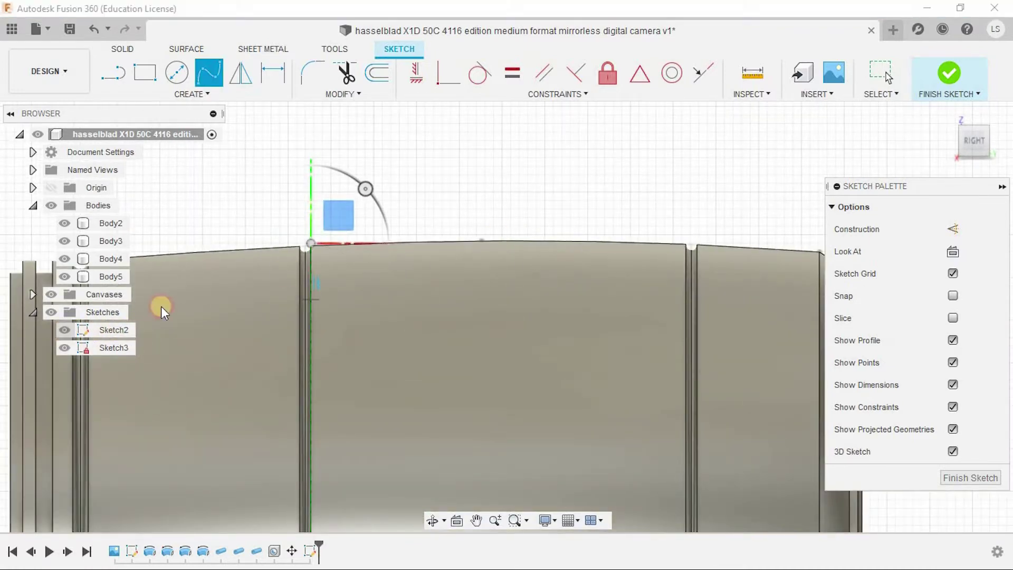
{"action": "scroll", "coordinate": [475, 237], "scroll_direction": "up", "scroll_amount": 4}
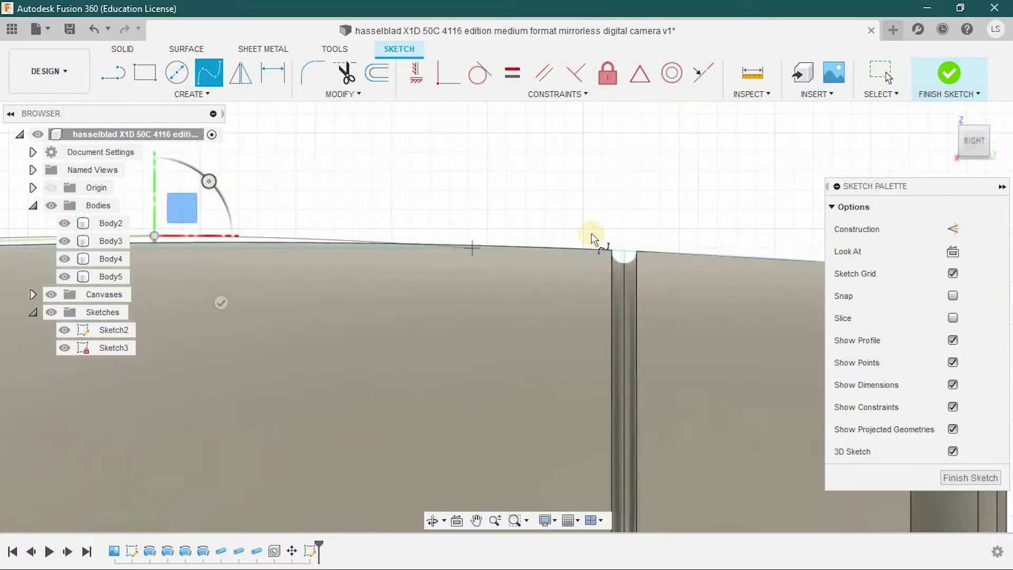
{"action": "scroll", "coordinate": [592, 235], "scroll_direction": "up", "scroll_amount": 5}
{"action": "left_click", "coordinate": [623, 254]}
{"action": "scroll", "coordinate": [623, 255], "scroll_direction": "down", "scroll_amount": 2}
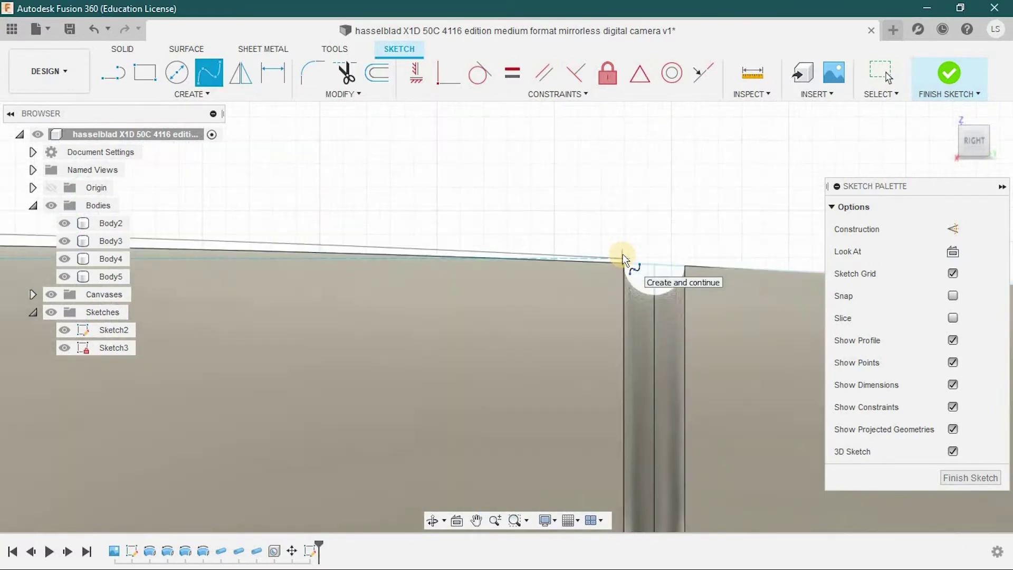
{"action": "scroll", "coordinate": [518, 334], "scroll_direction": "down", "scroll_amount": 5}
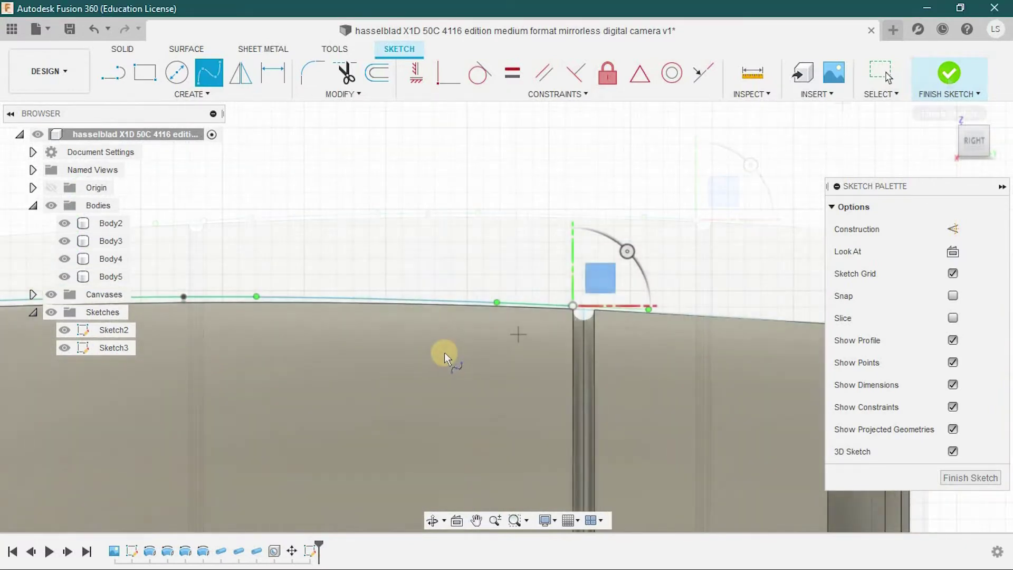
{"action": "middle_click_drag", "start_coordinate": [379, 369], "coordinate": [539, 271]}
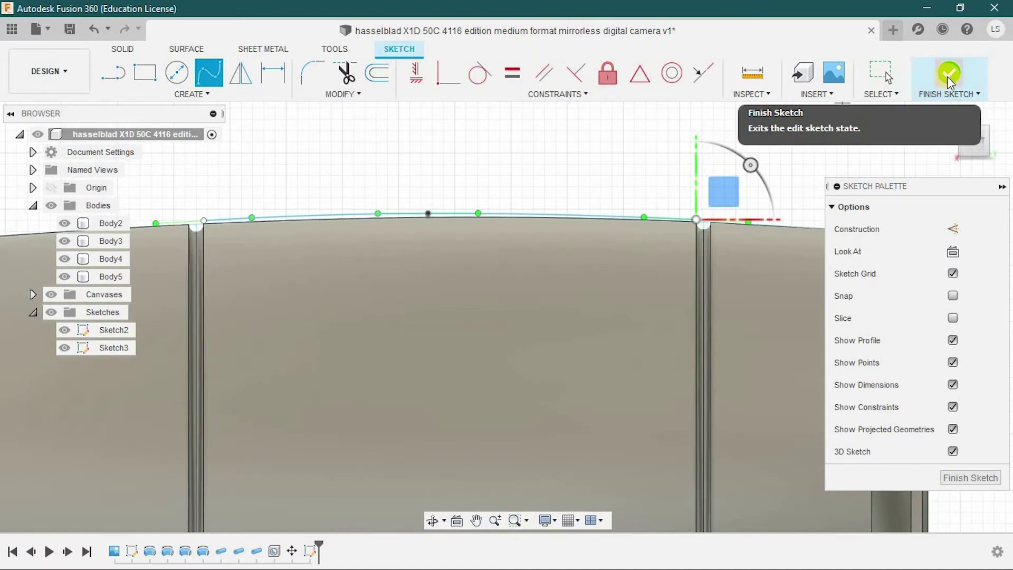
{"action": "left_click", "coordinate": [353, 96]}
{"action": "left_click", "coordinate": [338, 217]}
{"action": "scroll", "coordinate": [707, 222], "scroll_direction": "up", "scroll_amount": 5}
{"action": "left_click", "coordinate": [534, 201]}
{"action": "left_click_drag", "start_coordinate": [555, 184], "coordinate": [522, 185]}
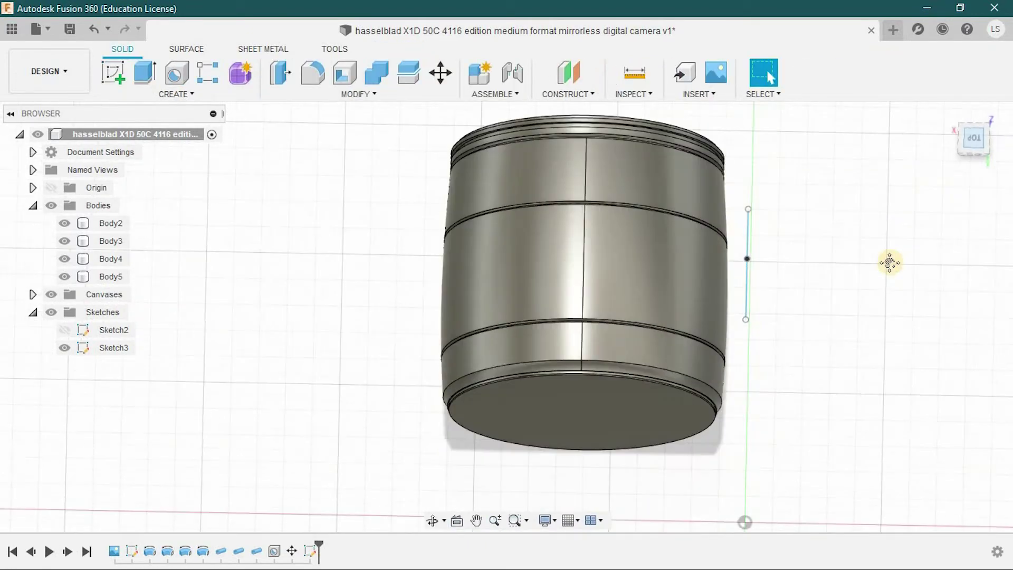
Move the four barrel bodies -60 mm along the X axis, centring them under the spline.
{"action": "middle_click_drag", "start_coordinate": [889, 261], "coordinate": [790, 322]}
{"action": "left_click", "coordinate": [105, 231]}
{"action": "left_click", "coordinate": [107, 224], "text": "shift"}
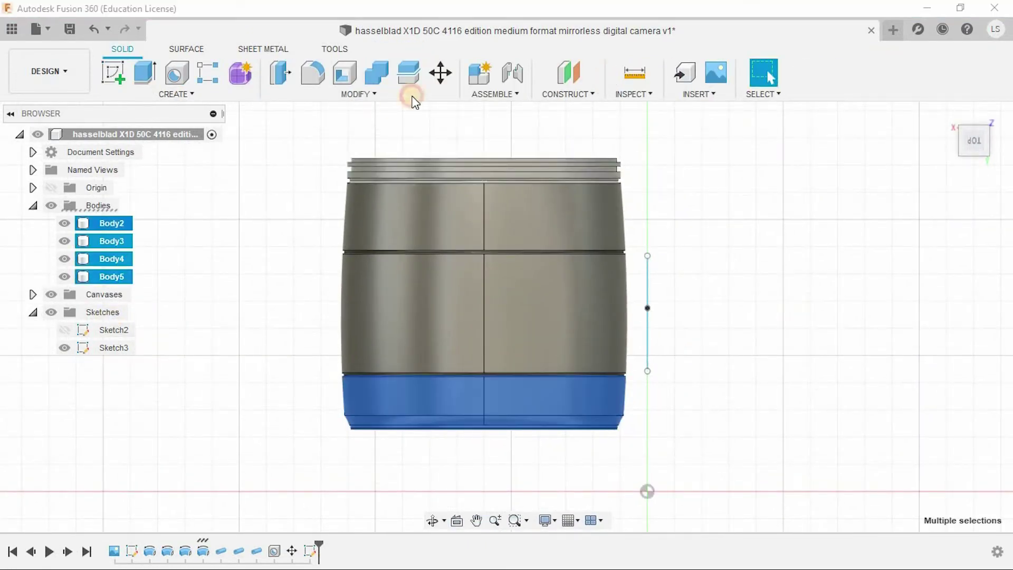
{"action": "left_click", "coordinate": [440, 72]}
{"action": "left_click_drag", "start_coordinate": [586, 376], "coordinate": [736, 379]}
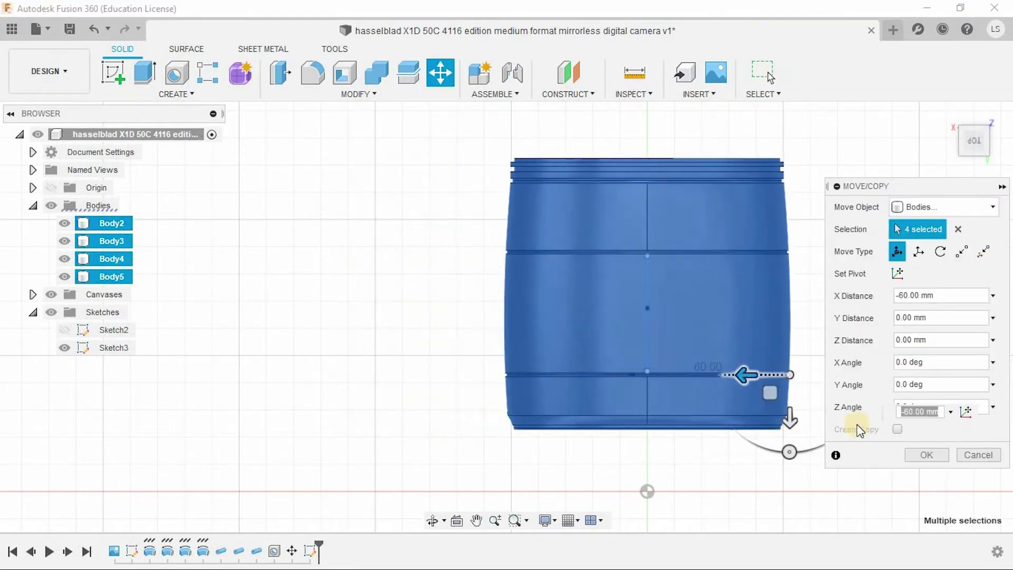
{"action": "left_click", "coordinate": [927, 454]}
Rotate the sketched spline by -10 degrees about its midpoint so it runs diagonally across the barrel's middle section.
{"action": "middle_click_drag", "start_coordinate": [644, 482], "coordinate": [739, 369], "text": "shift"}
{"action": "scroll", "coordinate": [739, 369], "scroll_direction": "up", "scroll_amount": 5}
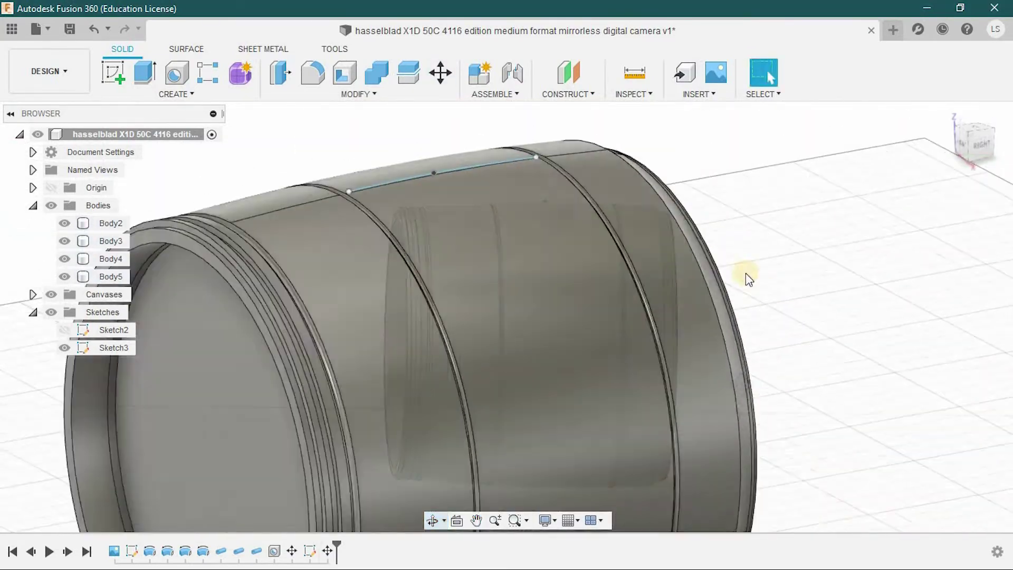
{"action": "middle_click_drag", "start_coordinate": [499, 228], "coordinate": [479, 225], "text": "shift"}
{"action": "scroll", "coordinate": [396, 156], "scroll_direction": "up", "scroll_amount": 3}
{"action": "scroll", "coordinate": [397, 156], "scroll_direction": "down", "scroll_amount": 2}
{"action": "left_click", "coordinate": [113, 348]}
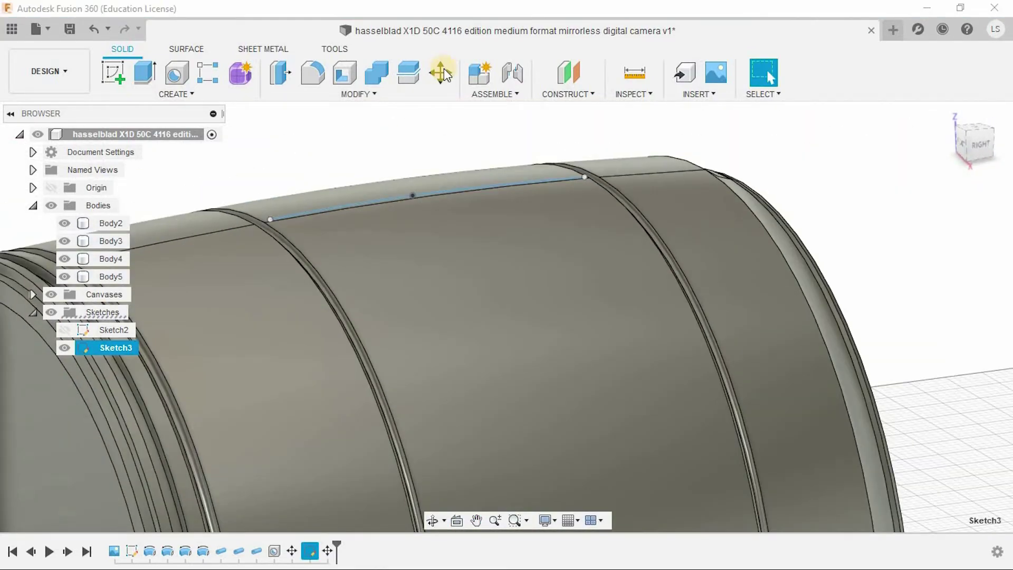
{"action": "left_click", "coordinate": [442, 72]}
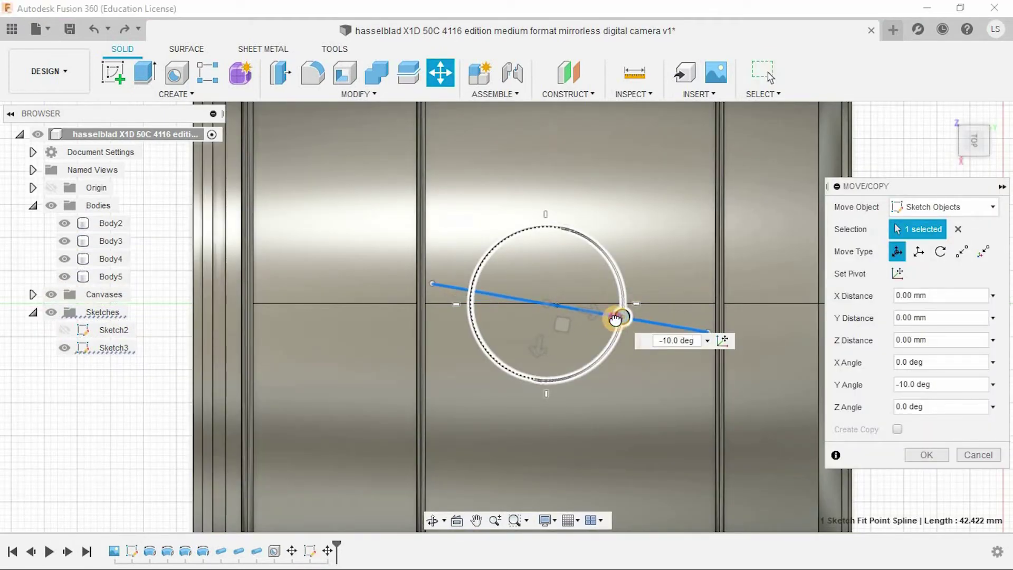
{"action": "left_click", "coordinate": [908, 453]}
Create a Pipe along the diagonal spline as a new body, with a solid circular section of 1.3 mm.
{"action": "middle_click_drag", "start_coordinate": [719, 389], "coordinate": [604, 286], "text": "shift"}
{"action": "scroll", "coordinate": [550, 320], "scroll_direction": "down", "scroll_amount": 4}
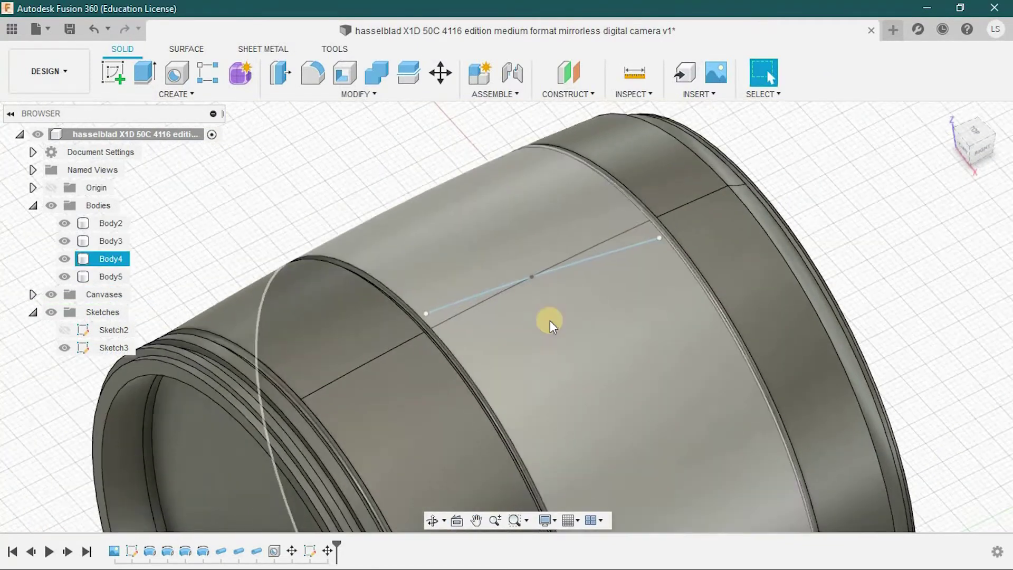
{"action": "mouse_move", "coordinate": [561, 362]}
{"action": "middle_mouse_down", "text": "shift"}
{"action": "mouse_move", "coordinate": [561, 311]}
{"action": "mouse_move", "coordinate": [508, 285]}
{"action": "mouse_move", "coordinate": [258, 237]}
{"action": "middle_mouse_up", "text": "shift"}
{"action": "left_click", "coordinate": [559, 306]}
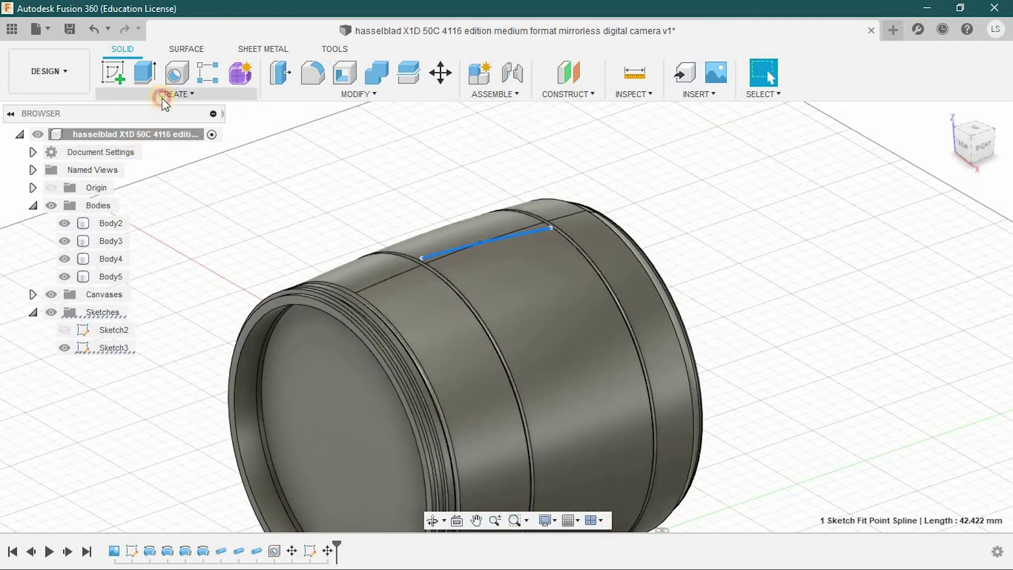
{"action": "left_click", "coordinate": [165, 95]}
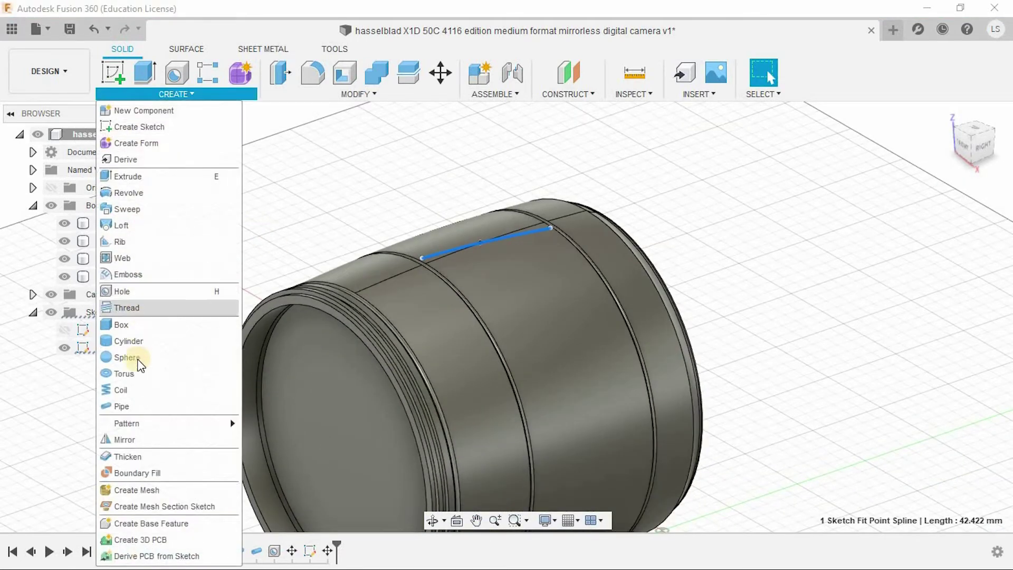
{"action": "left_click", "coordinate": [130, 409]}
{"action": "scroll", "coordinate": [543, 262], "scroll_direction": "up", "scroll_amount": 2}
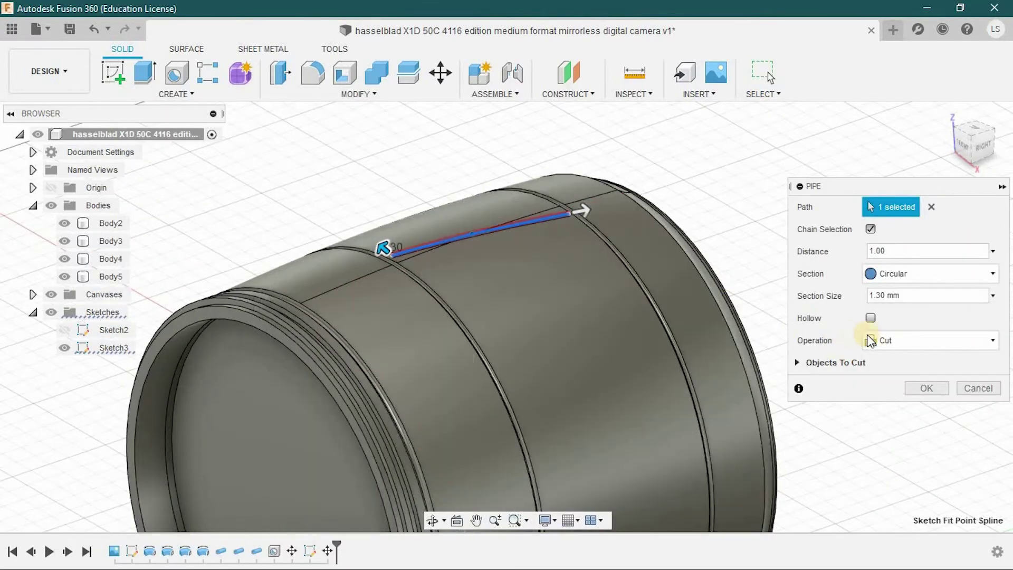
{"action": "left_click", "coordinate": [897, 341]}
{"action": "left_click", "coordinate": [885, 409]}
{"action": "middle_click_drag", "start_coordinate": [655, 260], "coordinate": [583, 255], "text": "shift"}
{"action": "scroll", "coordinate": [306, 255], "scroll_direction": "up", "scroll_amount": 6}
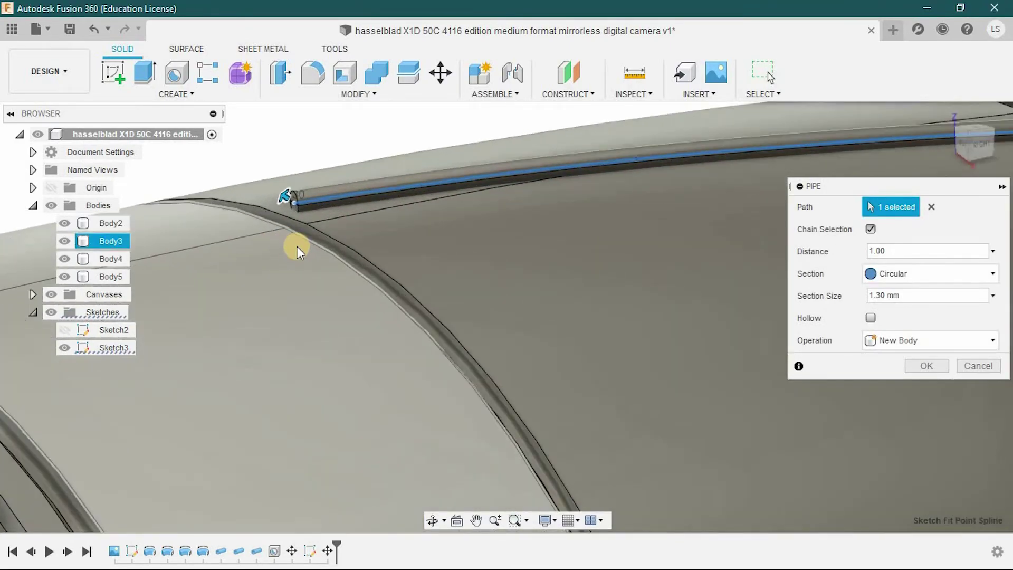
{"action": "middle_click_drag", "start_coordinate": [297, 248], "coordinate": [388, 230], "text": "shift"}
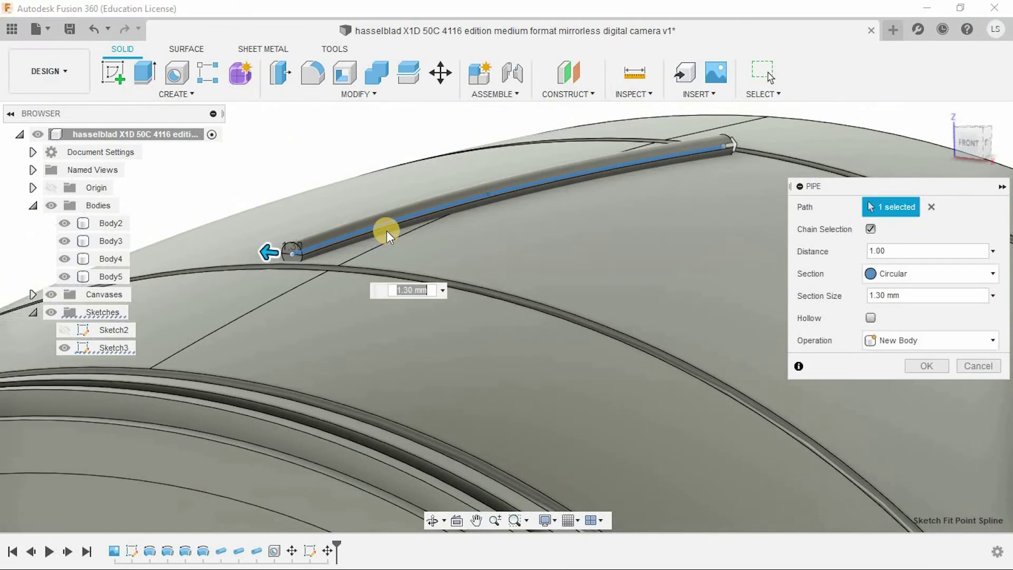
{"action": "left_click", "coordinate": [926, 366]}
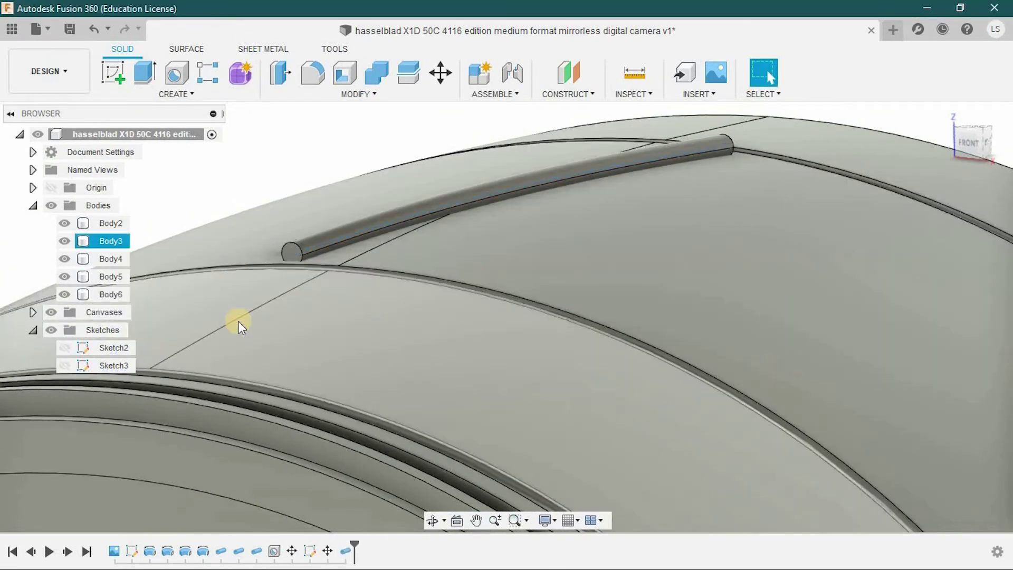
Move the pipe body -0.40 mm along the Z axis so it sinks partly into the barrel's surface.
{"action": "left_click", "coordinate": [97, 296]}
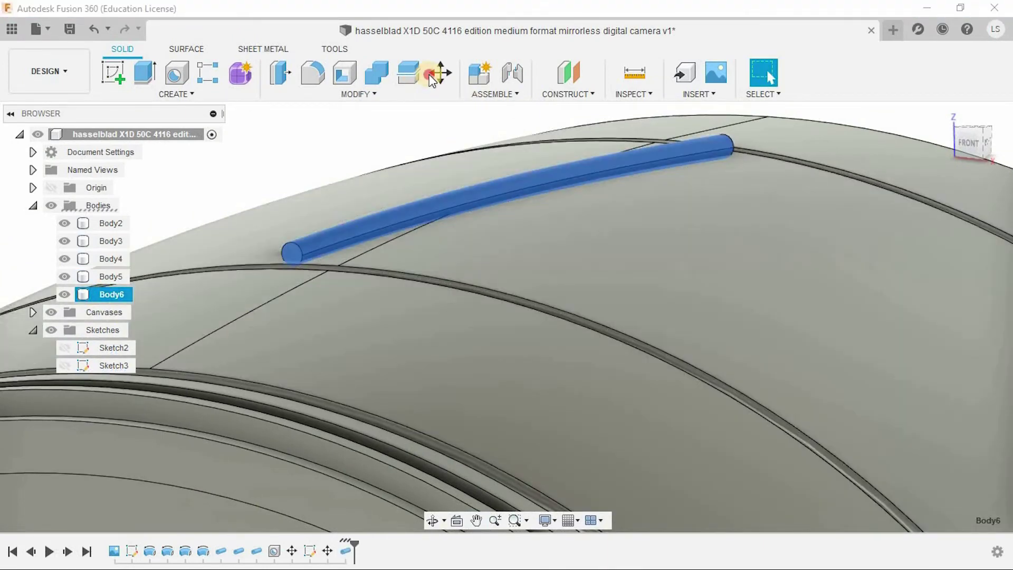
{"action": "key", "text": "m"}
{"action": "scroll", "coordinate": [274, 236], "scroll_direction": "up", "scroll_amount": 2}
{"action": "scroll", "coordinate": [274, 236], "scroll_direction": "up", "scroll_amount": 3}
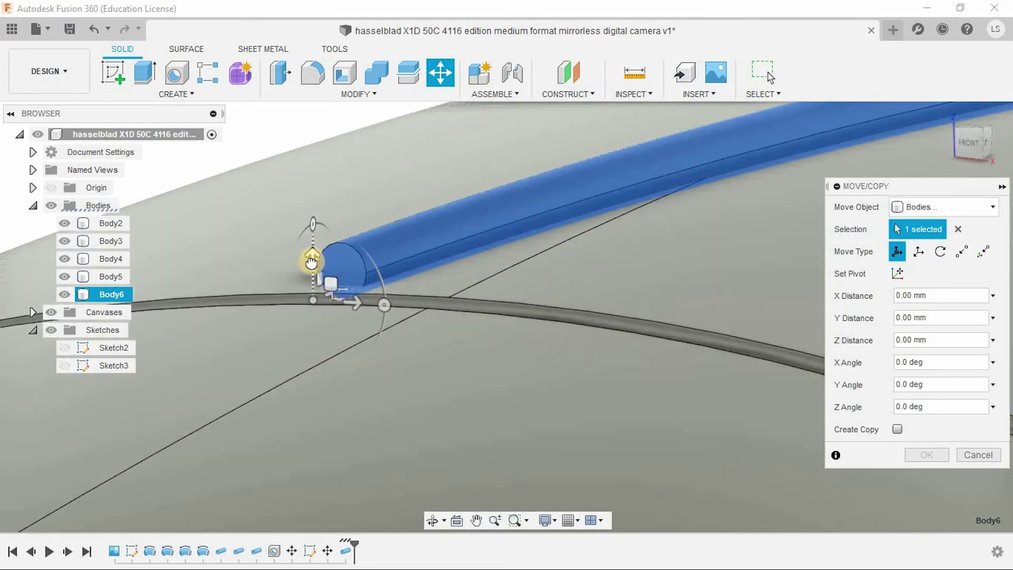
{"action": "left_click_drag", "start_coordinate": [310, 269], "coordinate": [312, 273]}
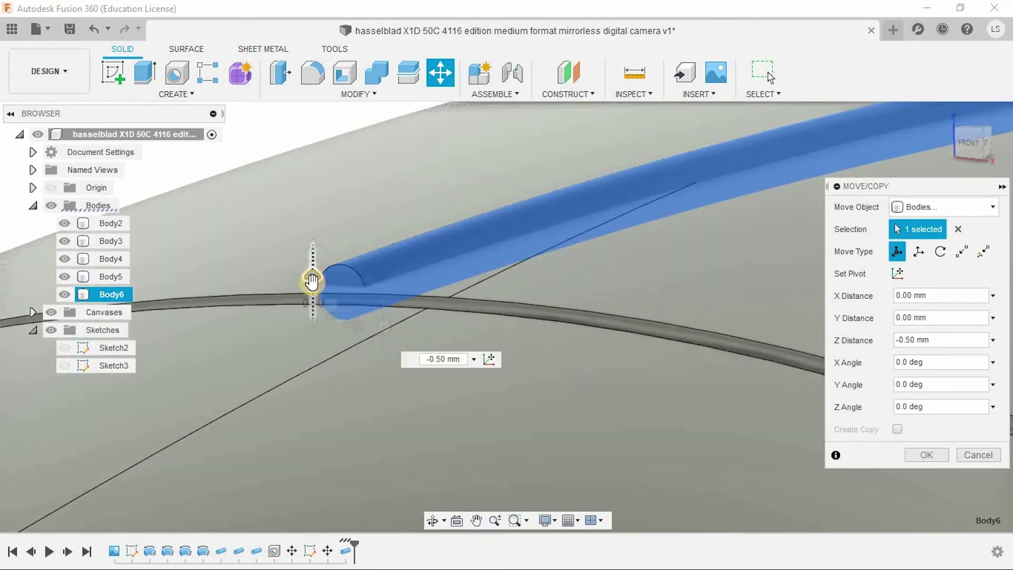
{"action": "scroll", "coordinate": [314, 295], "scroll_direction": "down", "scroll_amount": 2}
{"action": "scroll", "coordinate": [314, 297], "scroll_direction": "up", "scroll_amount": 6}
{"action": "left_click_drag", "start_coordinate": [308, 312], "coordinate": [310, 304]}
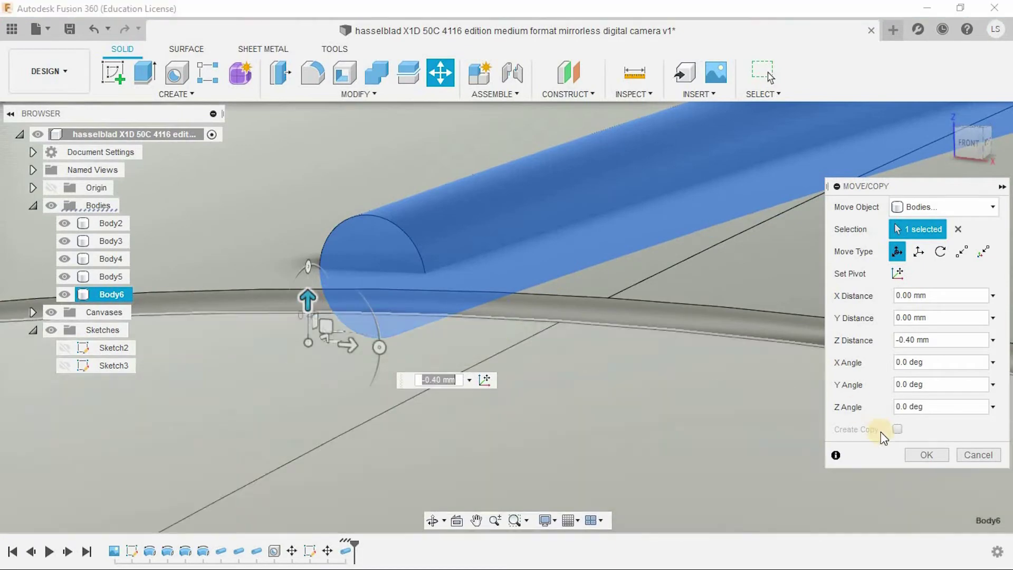
{"action": "left_click", "coordinate": [927, 455]}
{"action": "scroll", "coordinate": [771, 379], "scroll_direction": "down", "scroll_amount": 5}
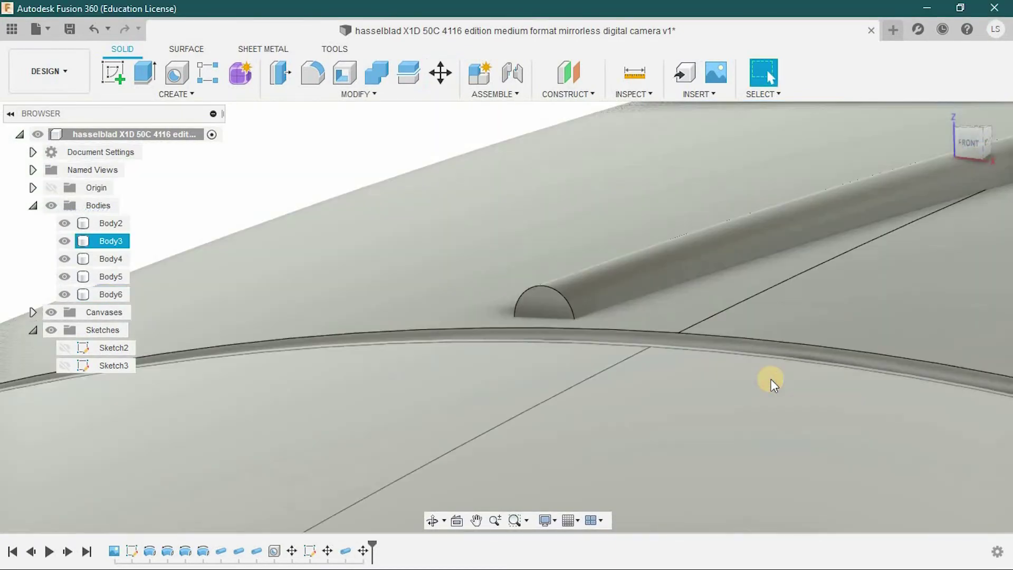
Set up a full Circular Pattern of the pipe body, using the circular edge at the barrel's front groove as its axis.
{"action": "middle_click_drag", "start_coordinate": [771, 379], "coordinate": [375, 290]}
{"action": "left_click", "coordinate": [112, 301]}
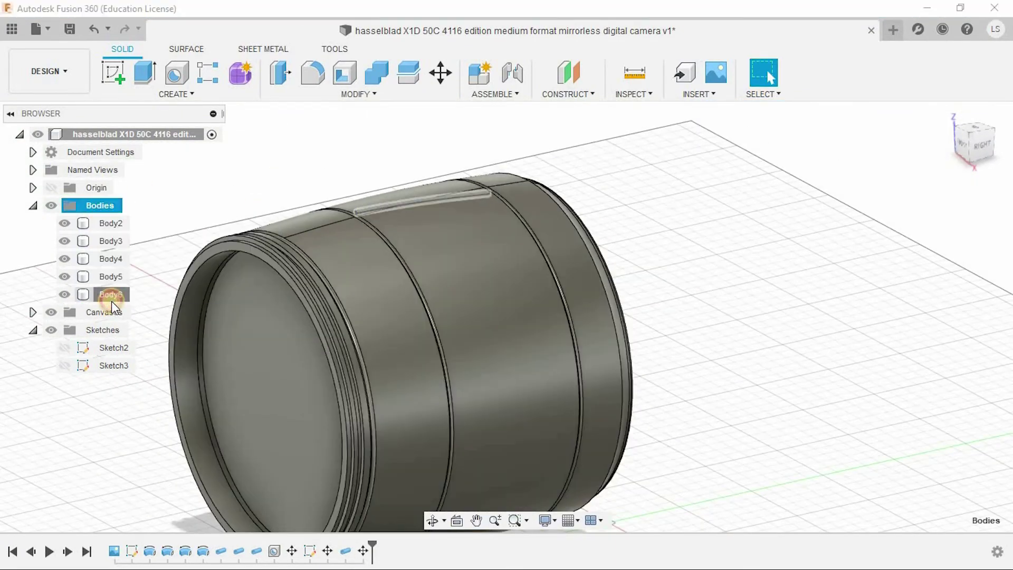
{"action": "left_click", "coordinate": [111, 224], "text": "ctrl"}
{"action": "scroll", "coordinate": [216, 239], "scroll_direction": "down", "scroll_amount": 3}
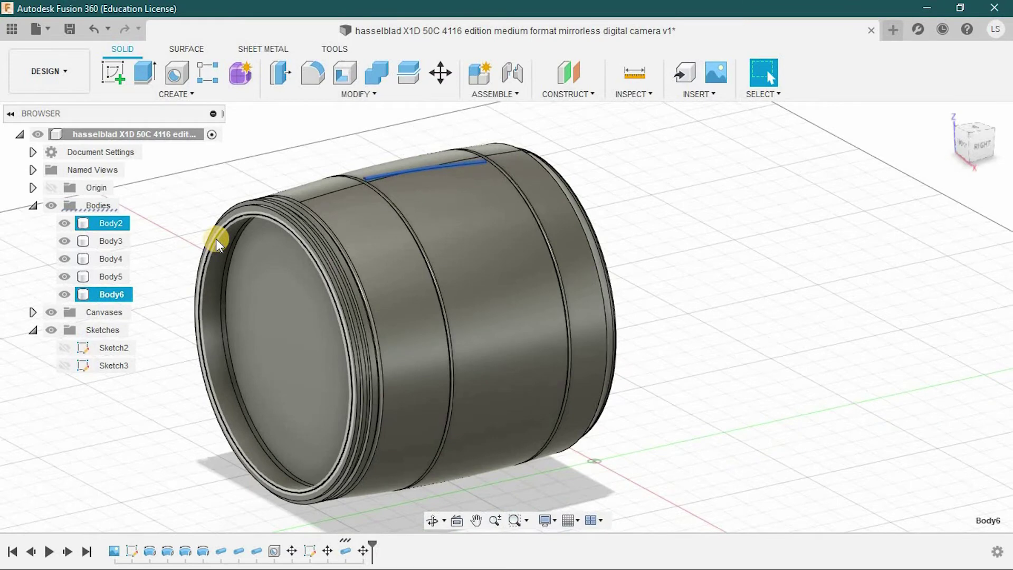
{"action": "left_click", "coordinate": [155, 95]}
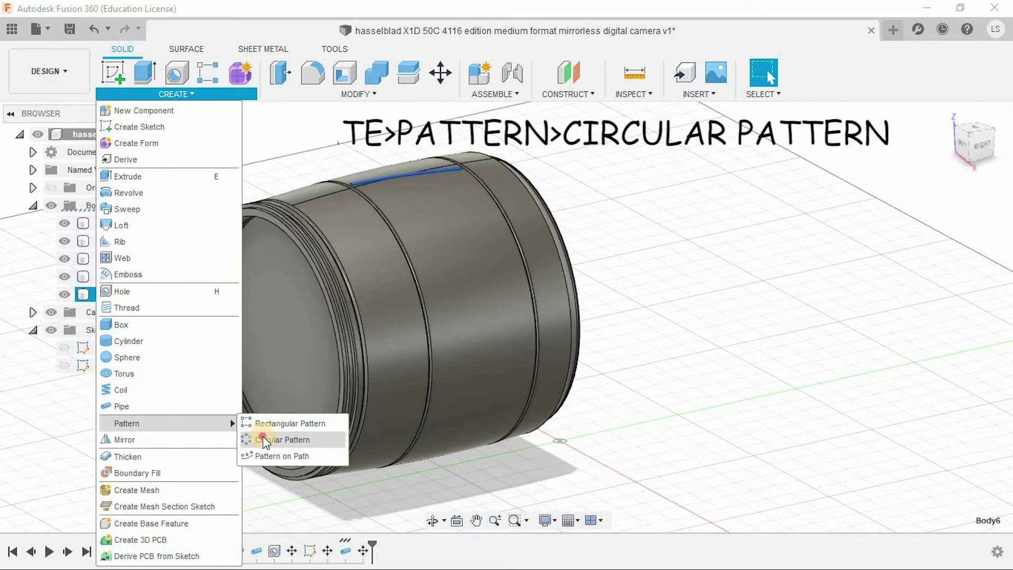
{"action": "left_click", "coordinate": [263, 438]}
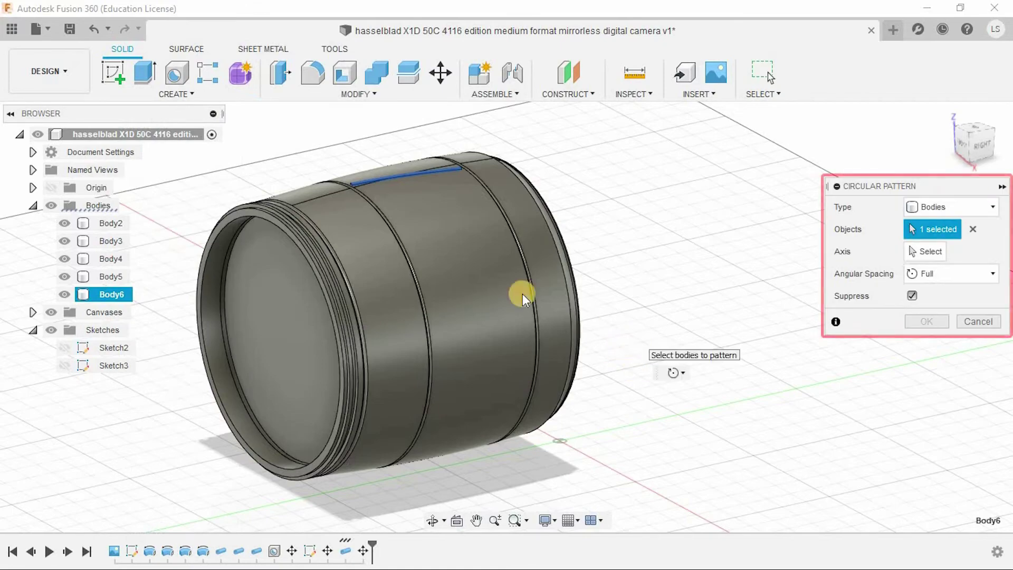
{"action": "middle_click_drag", "start_coordinate": [379, 277], "coordinate": [314, 241], "text": "shift"}
{"action": "scroll", "coordinate": [315, 241], "scroll_direction": "up", "scroll_amount": 3}
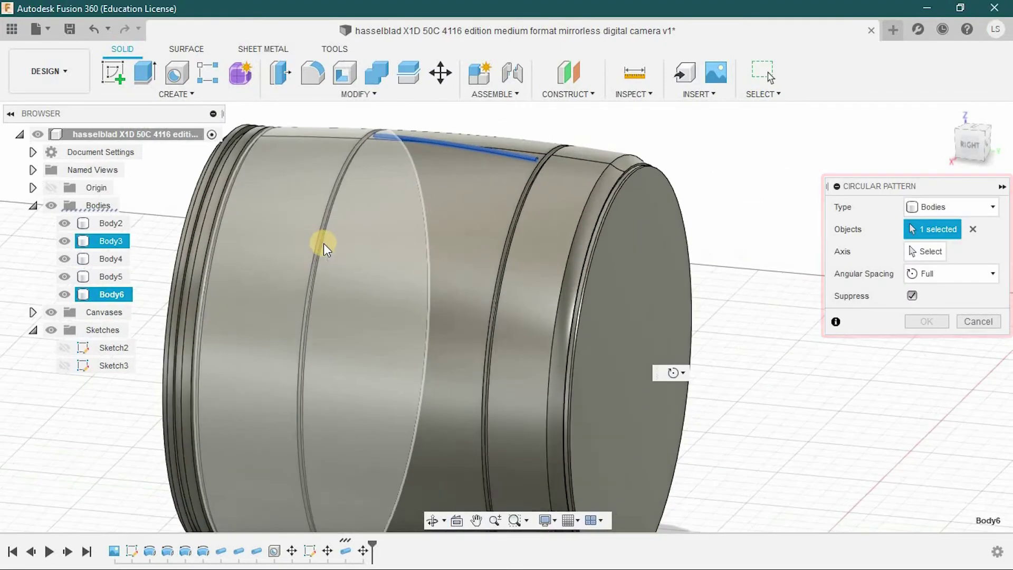
{"action": "scroll", "coordinate": [318, 243], "scroll_direction": "up", "scroll_amount": 5}
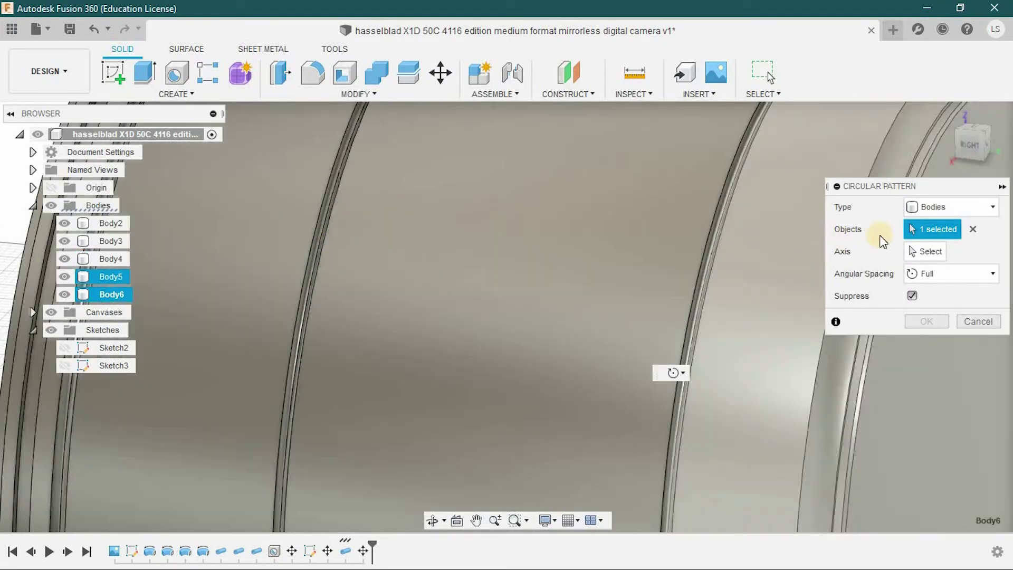
{"action": "left_click", "coordinate": [873, 252]}
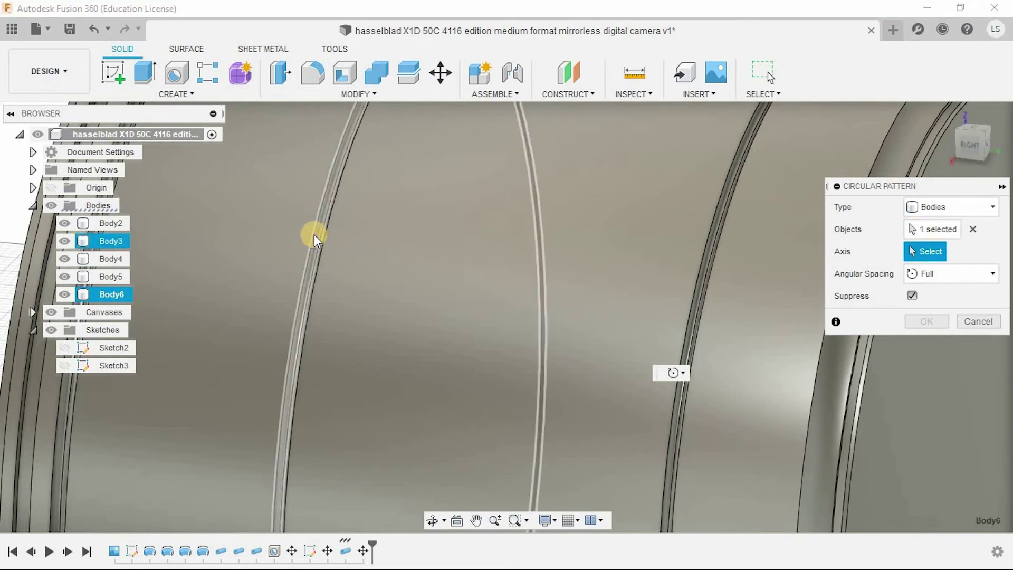
{"action": "middle_click_drag", "start_coordinate": [352, 237], "coordinate": [319, 230], "text": "shift"}
{"action": "scroll", "coordinate": [320, 234], "scroll_direction": "up", "scroll_amount": 3}
{"action": "scroll", "coordinate": [327, 243], "scroll_direction": "up", "scroll_amount": 3}
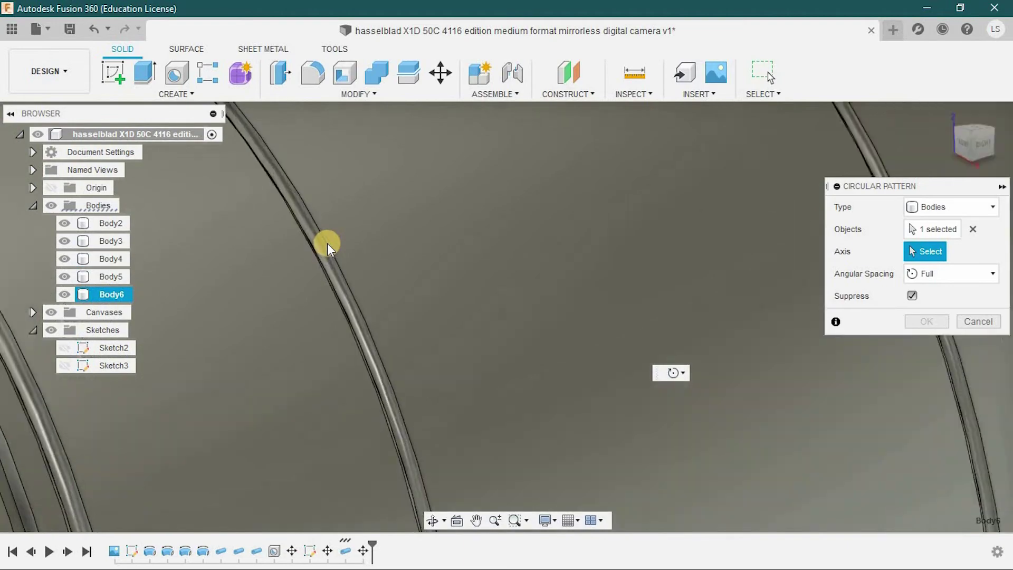
{"action": "scroll", "coordinate": [318, 249], "scroll_direction": "down", "scroll_amount": 2}
{"action": "scroll", "coordinate": [318, 249], "scroll_direction": "down", "scroll_amount": 2}
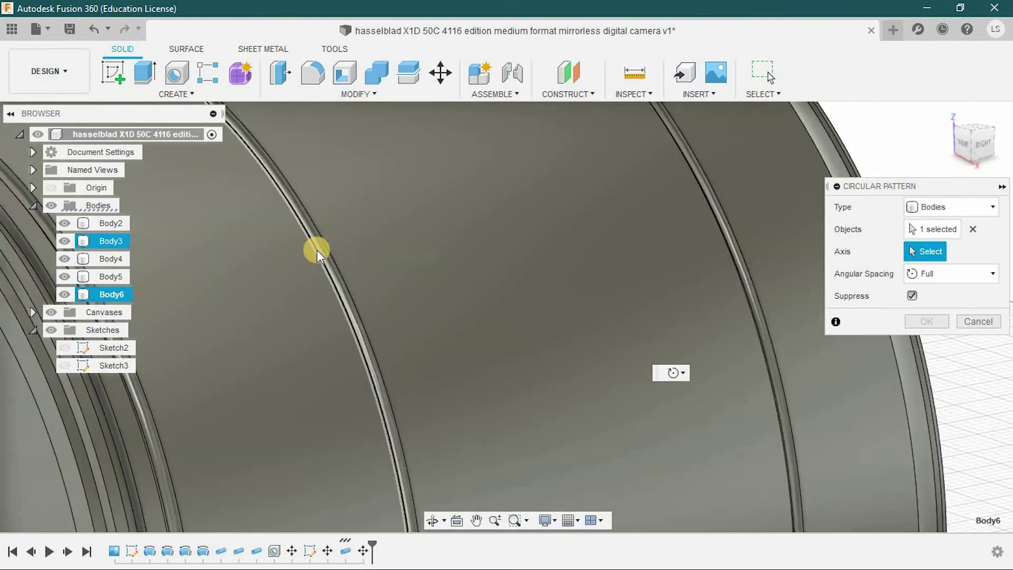
{"action": "left_click", "coordinate": [317, 249]}
{"action": "scroll", "coordinate": [317, 249], "scroll_direction": "down", "scroll_amount": 5}
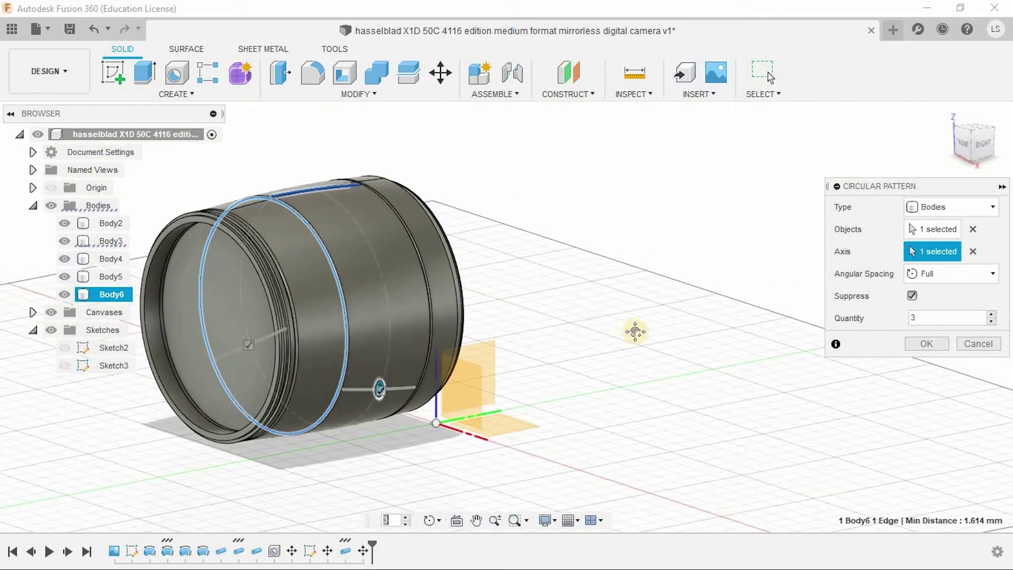
{"action": "scroll", "coordinate": [639, 333], "scroll_direction": "down", "scroll_amount": 1}
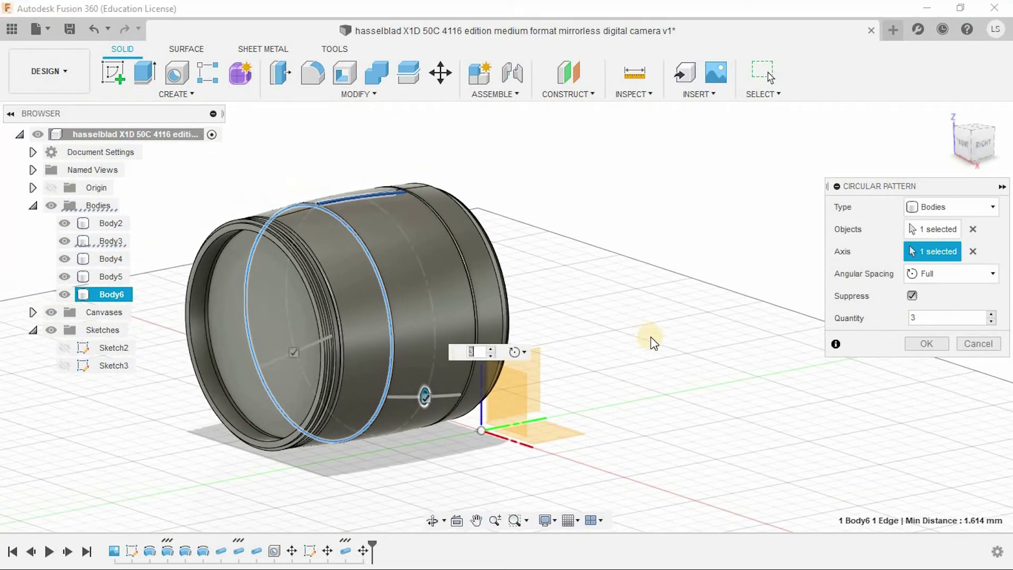
Try pattern quantities of 100 and 150 for the pipes around the barrel.
{"action": "left_click", "coordinate": [931, 323]}
{"action": "type", "text": "100"}
{"action": "key", "text": "Return"}
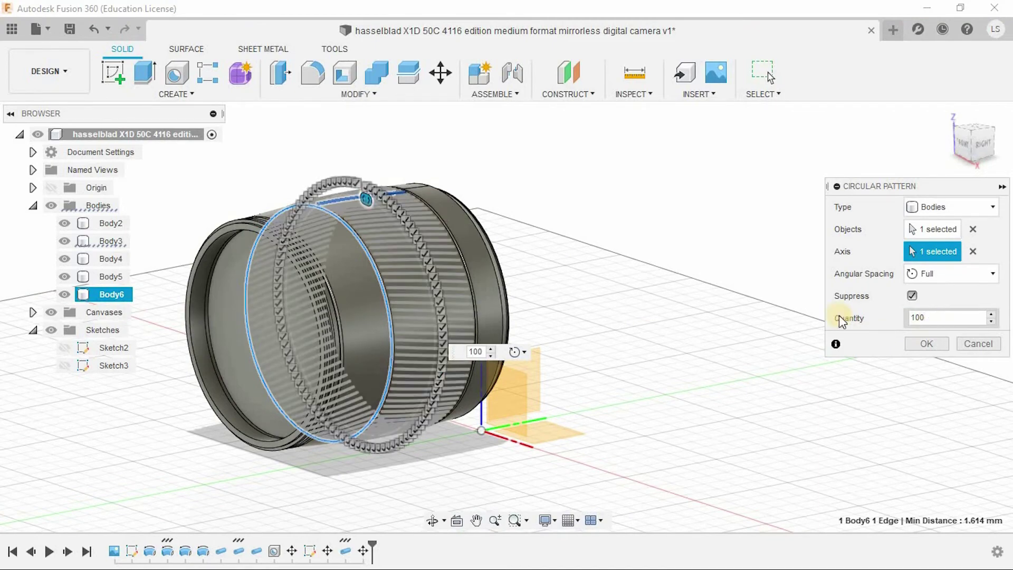
{"action": "scroll", "coordinate": [527, 269], "scroll_direction": "up", "scroll_amount": 3}
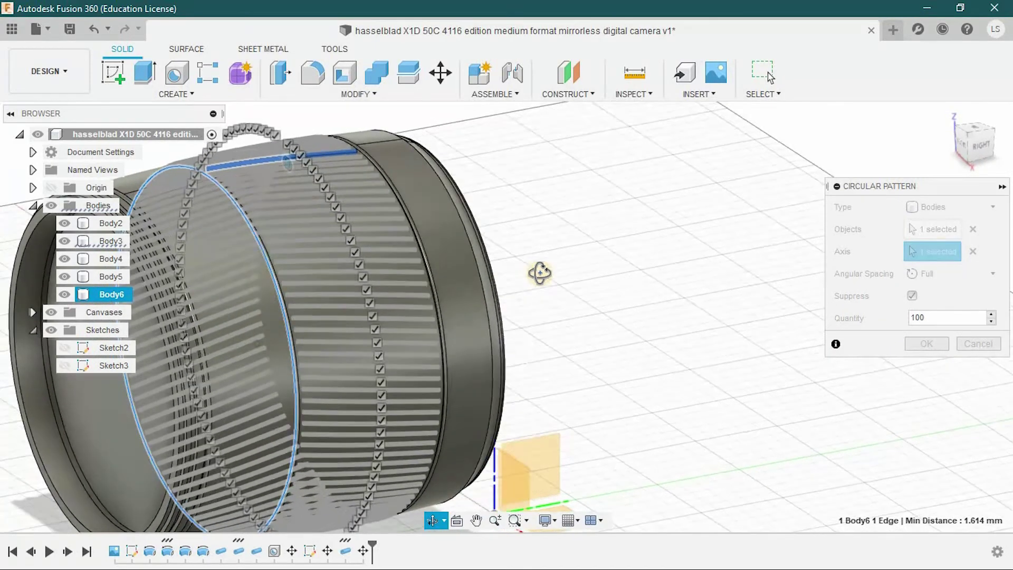
{"action": "type", "text": "150"}
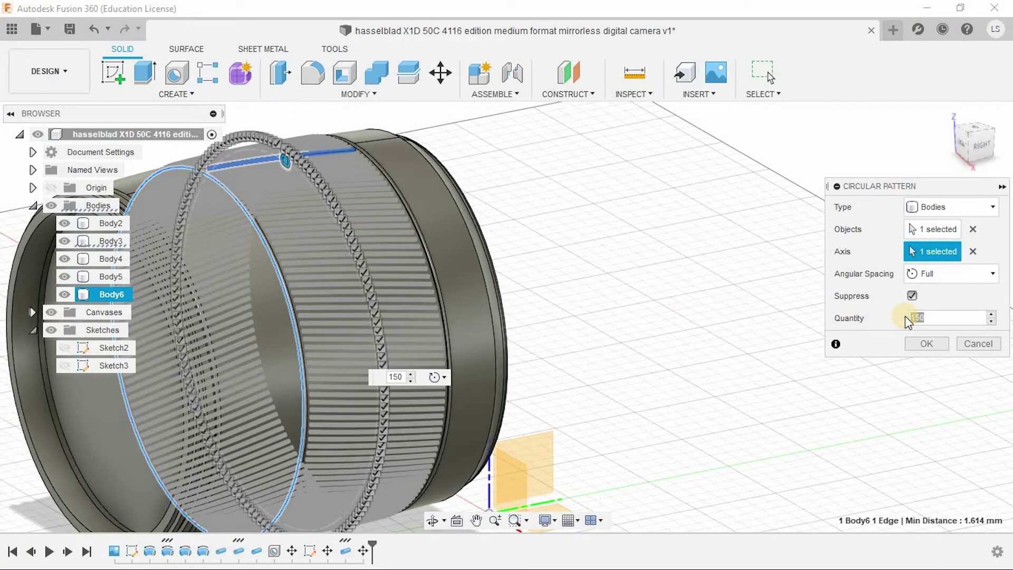
{"action": "type", "text": "100"}
Set the pattern quantity to 120 and create the ring of pipe bodies around the barrel's middle section.
{"action": "key", "text": "BackSpace"}
{"action": "type", "text": "2"}
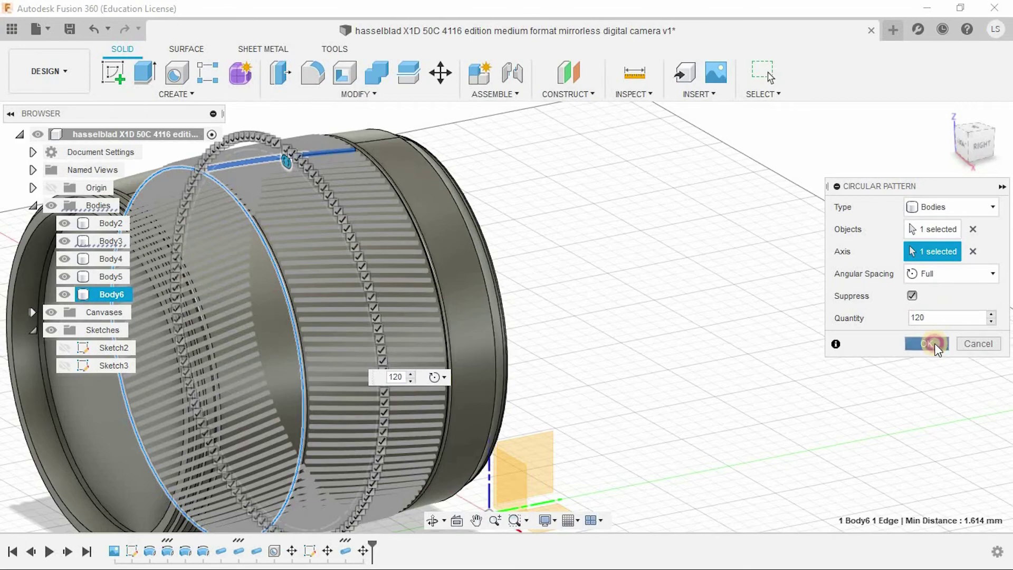
{"action": "left_click", "coordinate": [928, 344]}
{"action": "scroll", "coordinate": [603, 368], "scroll_direction": "down", "scroll_amount": 3}
{"action": "middle_click_drag", "start_coordinate": [602, 368], "coordinate": [603, 427]}
{"action": "scroll", "coordinate": [614, 352], "scroll_direction": "down", "scroll_amount": 3}
{"action": "scroll", "coordinate": [604, 428], "scroll_direction": "up", "scroll_amount": 3}
Cut all 120 pipe bodies out of the joined barrel body with Combine, without keeping the tool bodies.
{"action": "left_click", "coordinate": [109, 225]}
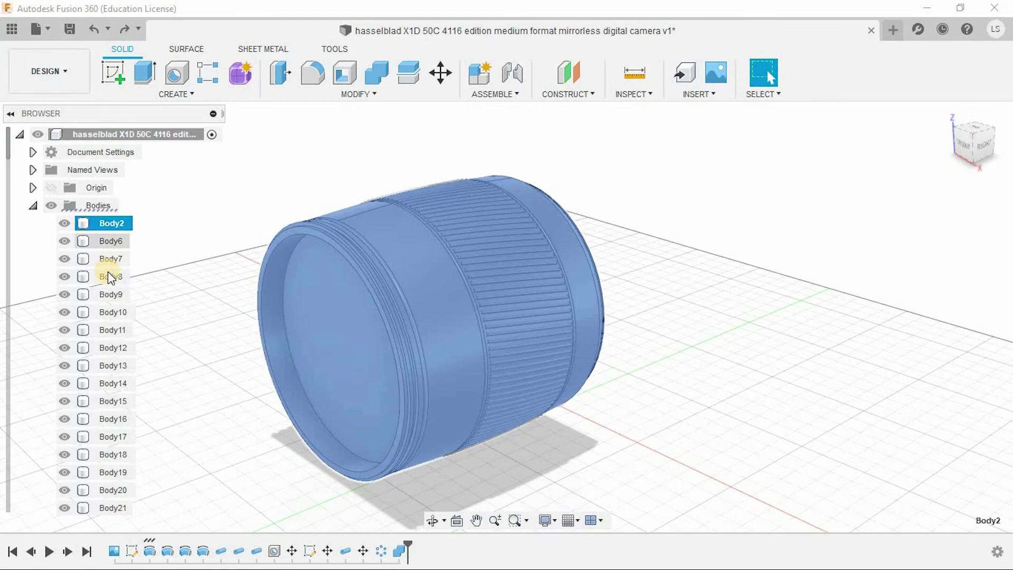
{"action": "scroll", "coordinate": [107, 295], "scroll_direction": "down", "scroll_amount": 2}
{"action": "scroll", "coordinate": [107, 296], "scroll_direction": "down", "scroll_amount": 7}
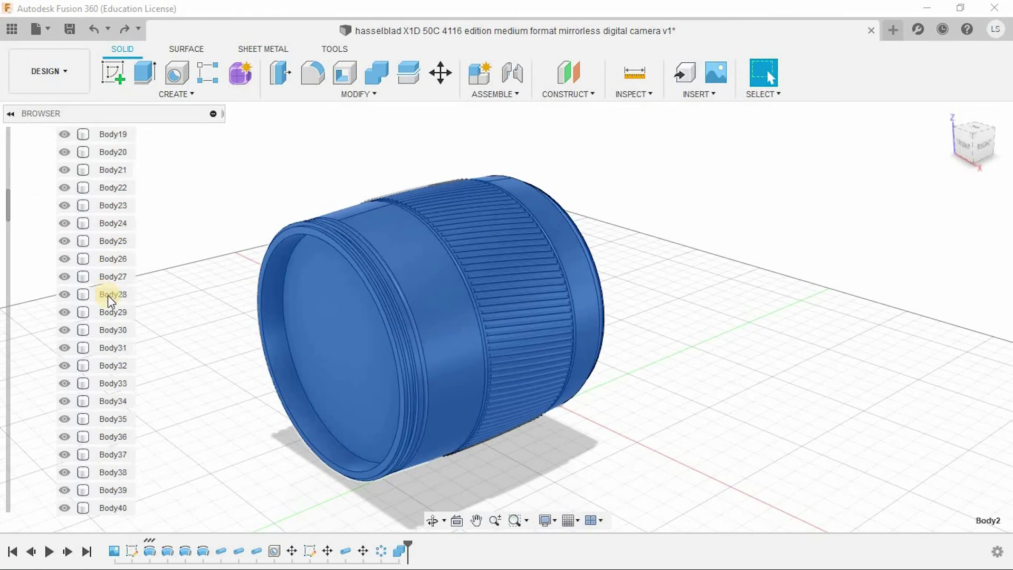
{"action": "left_click", "coordinate": [8, 245]}
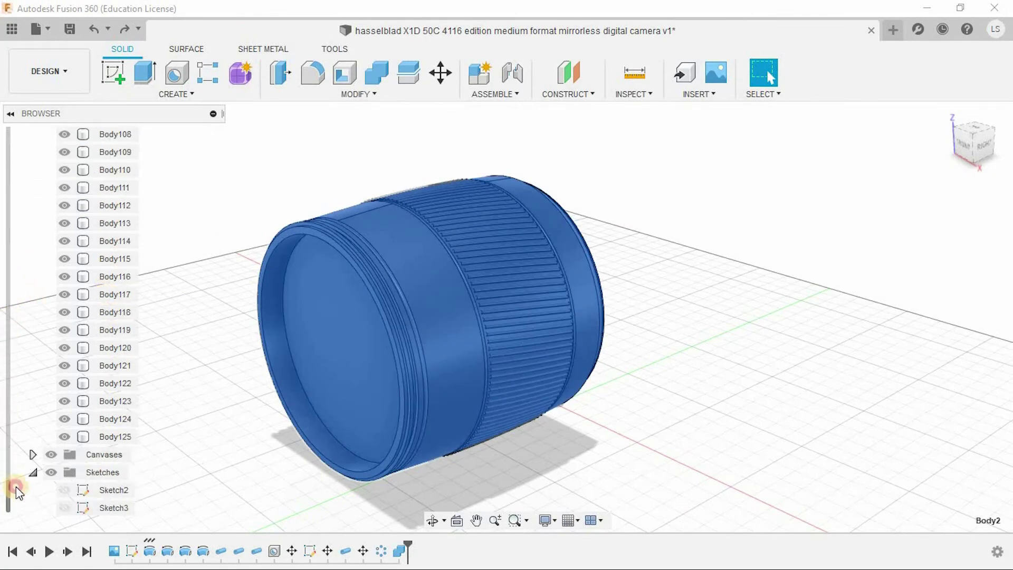
{"action": "left_click", "coordinate": [104, 441], "text": "shift"}
{"action": "left_click", "coordinate": [379, 79]}
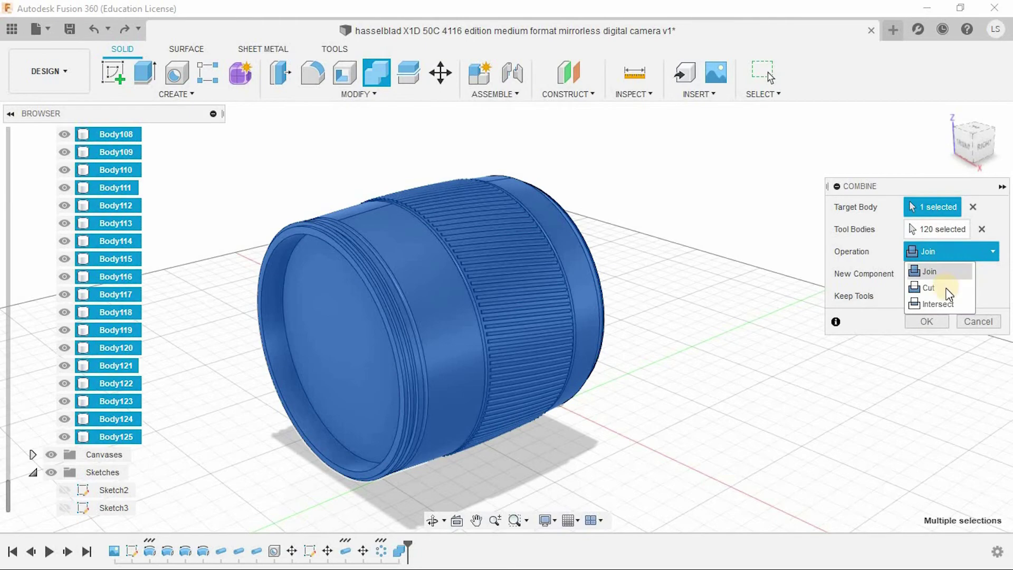
{"action": "key", "text": "Down"}
{"action": "left_click", "coordinate": [927, 323]}
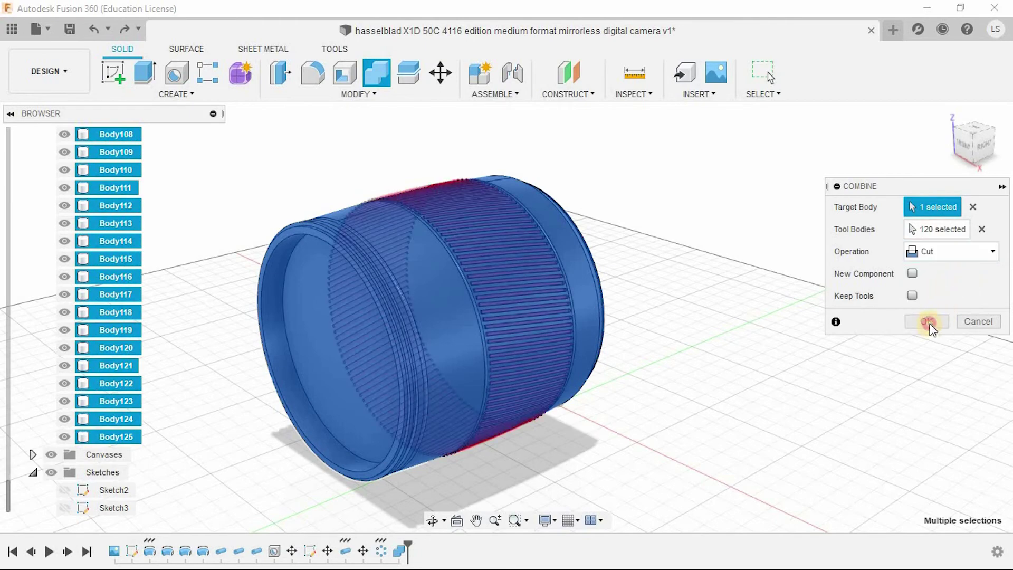
Examine the diagonal grip grooves around the barrel's middle section from several angles and distances.
{"action": "middle_click_drag", "start_coordinate": [672, 373], "coordinate": [628, 403], "text": "shift"}
{"action": "scroll", "coordinate": [622, 407], "scroll_direction": "up", "scroll_amount": 3}
{"action": "scroll", "coordinate": [629, 403], "scroll_direction": "down", "scroll_amount": 5}
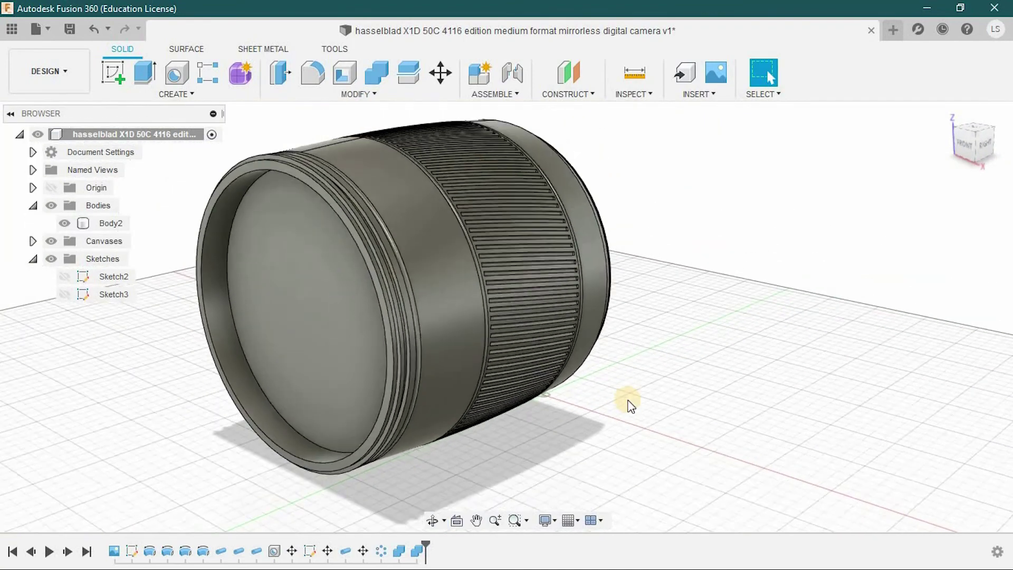
{"action": "middle_click_drag", "start_coordinate": [628, 402], "coordinate": [568, 391], "text": "shift"}
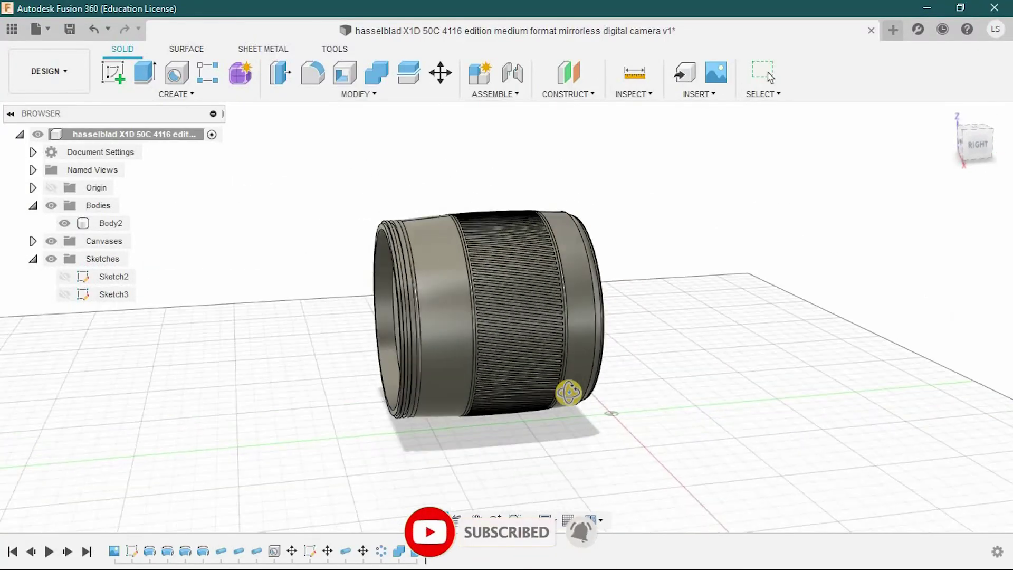
{"action": "scroll", "coordinate": [602, 435], "scroll_direction": "up", "scroll_amount": 3}
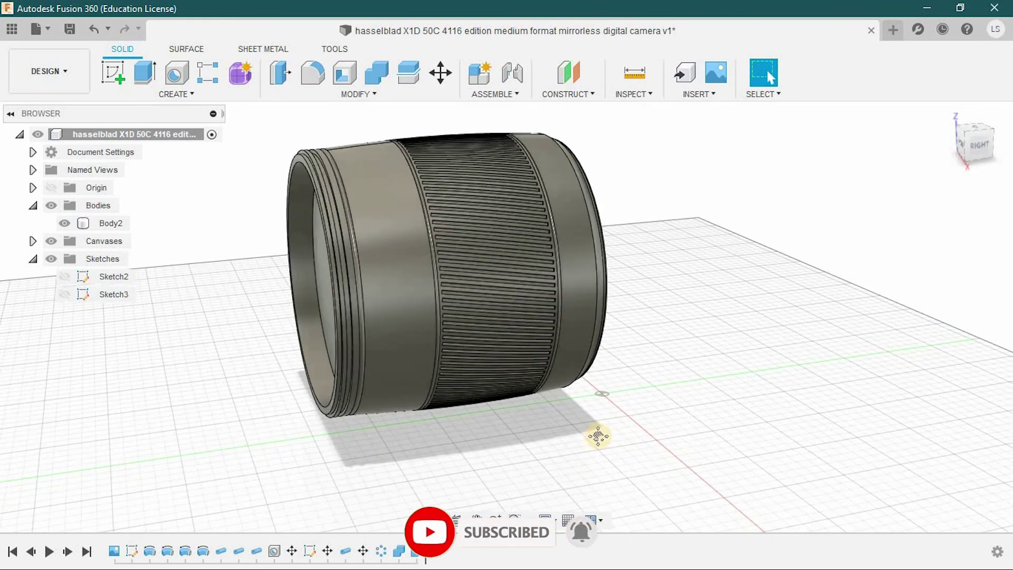
{"action": "scroll", "coordinate": [612, 441], "scroll_direction": "up", "scroll_amount": 3}
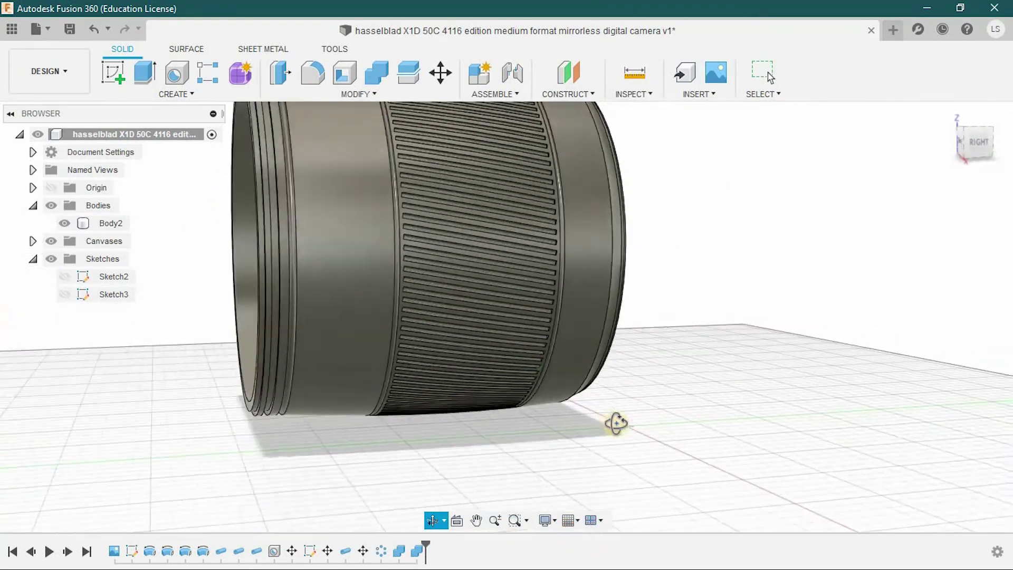
{"action": "scroll", "coordinate": [618, 432], "scroll_direction": "down", "scroll_amount": 3}
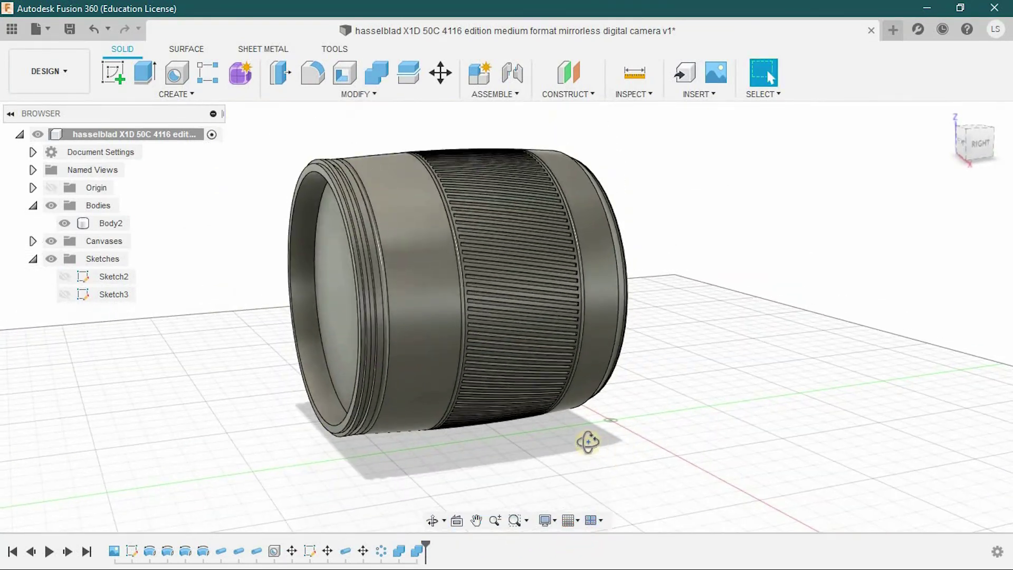